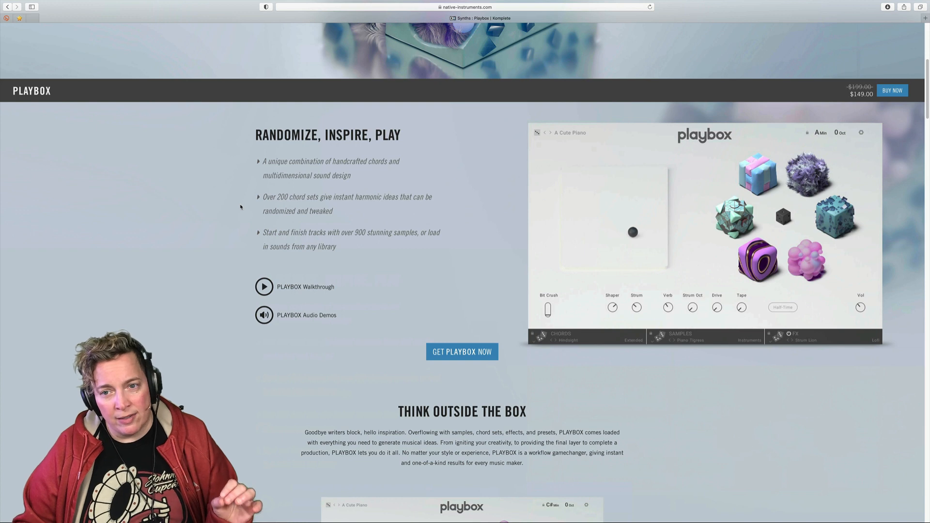
Review the Playbox product overview and browse the Think Outside the Box image gallery through to the samples view
scroll(247, 209, "up", 3)
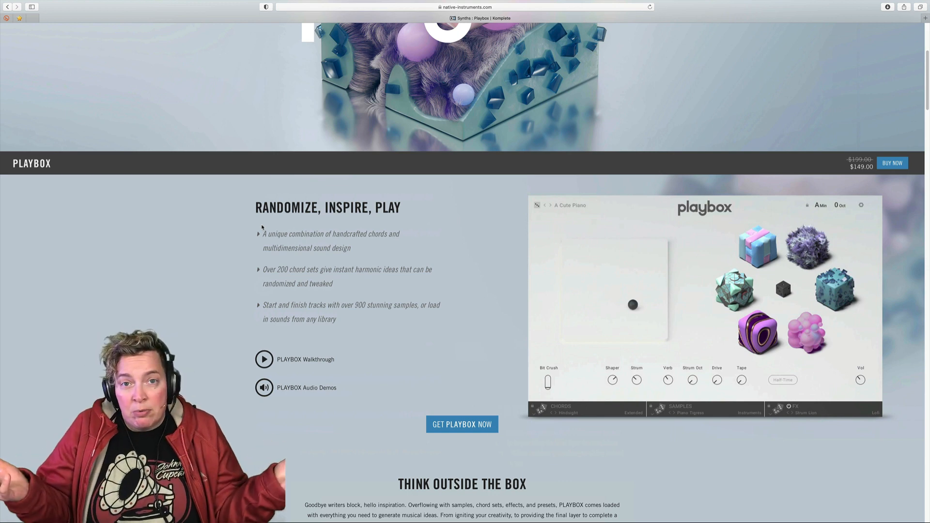
scroll(280, 290, "down", 5)
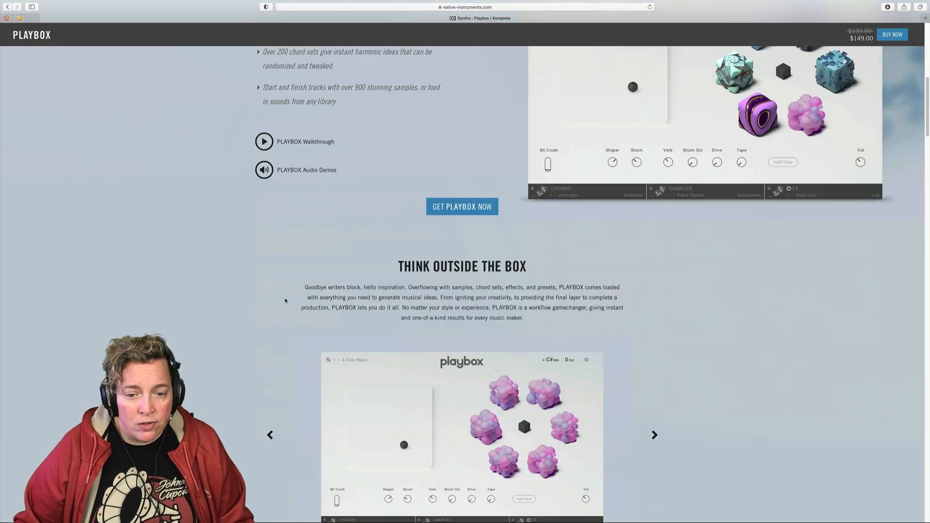
scroll(285, 300, "down", 3)
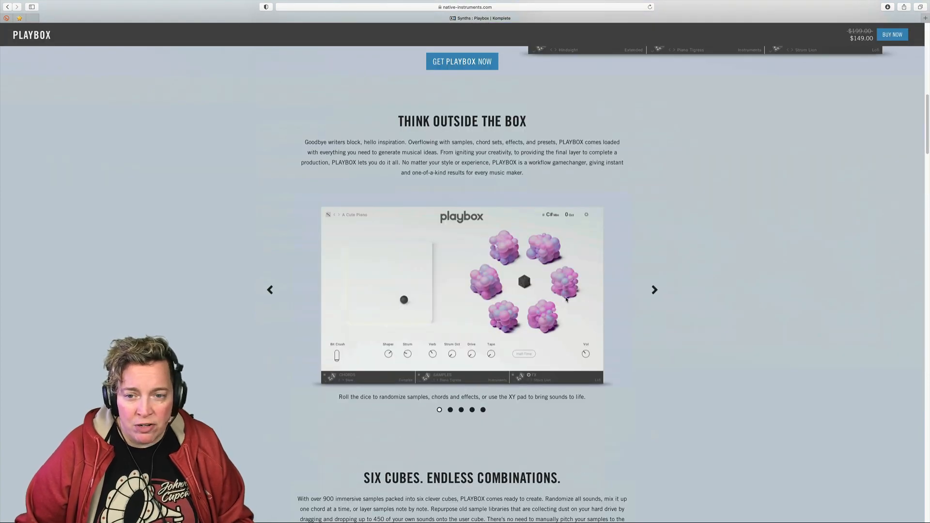
left_click(654, 290)
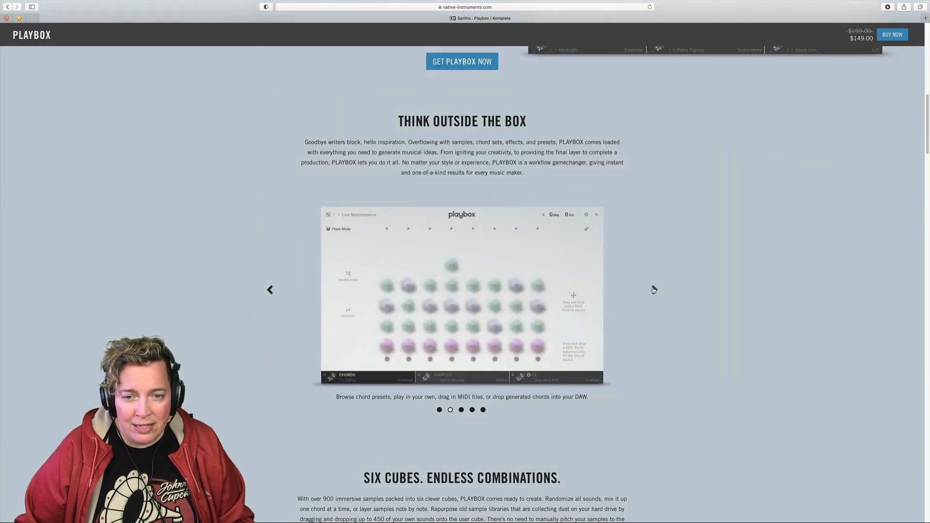
left_click(654, 290)
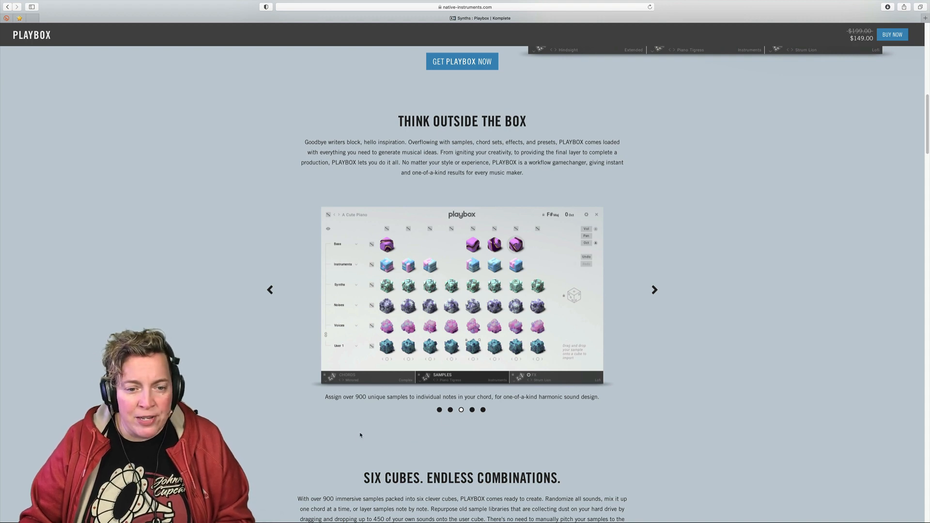
Read the Six Cubes section describing the Synths, Instruments, Bass, Voices, Noises and User sample categories
scroll(392, 431, "down", 3)
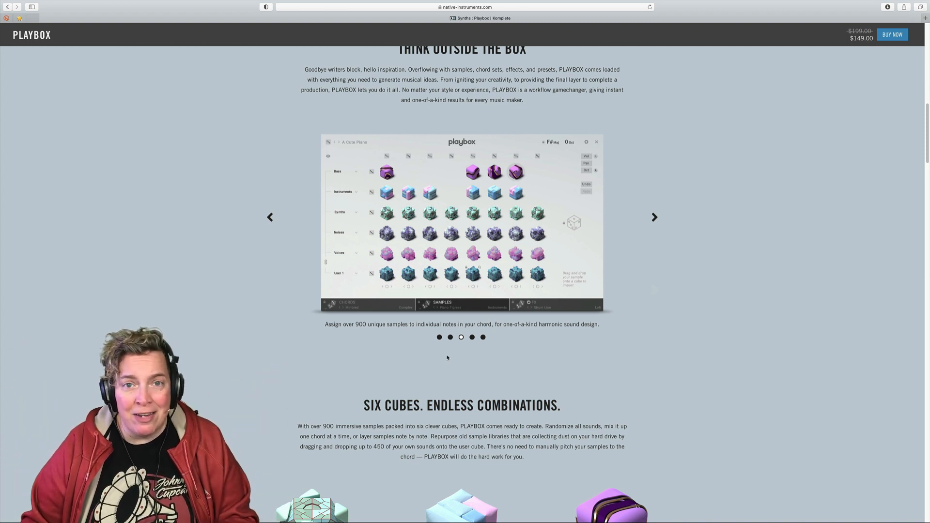
scroll(440, 351, "down", 3)
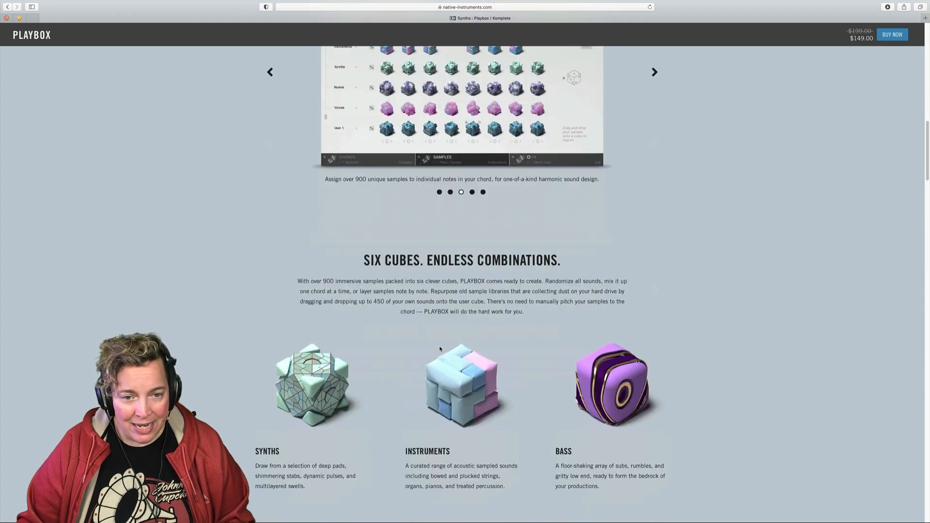
scroll(440, 349, "down", 2)
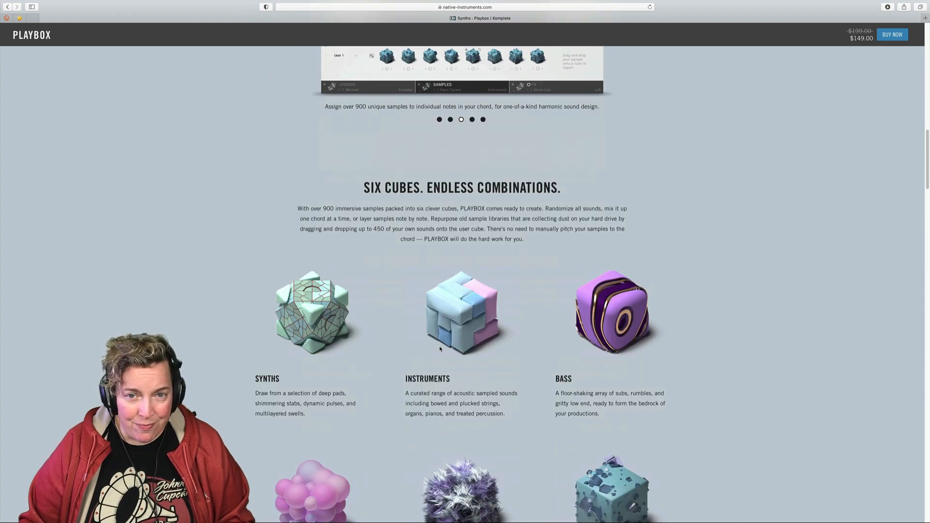
scroll(441, 349, "down", 2)
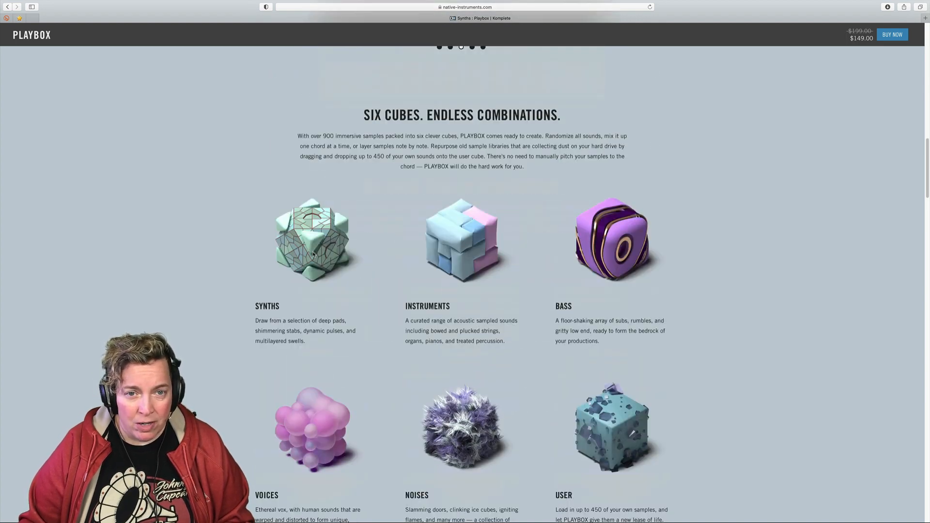
scroll(314, 253, "down", 2)
scroll(306, 247, "up", 2)
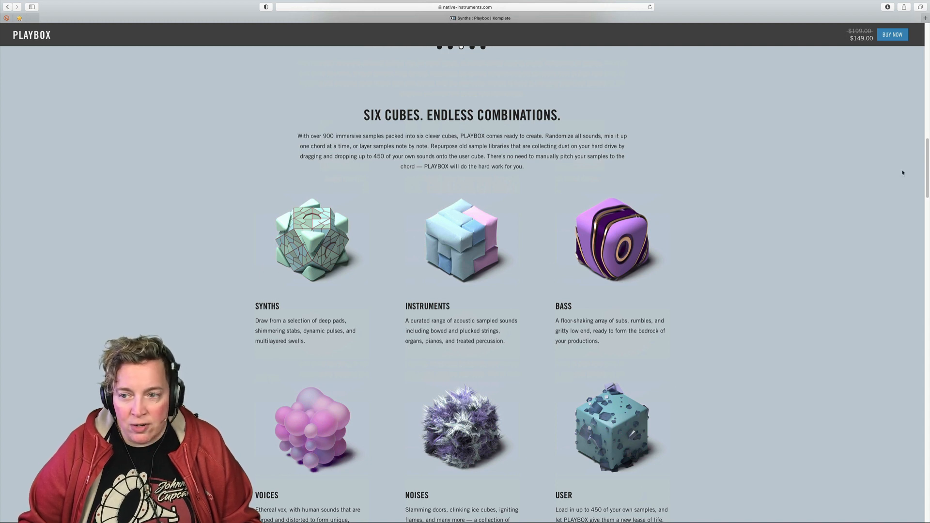
scroll(922, 153, "down", 2)
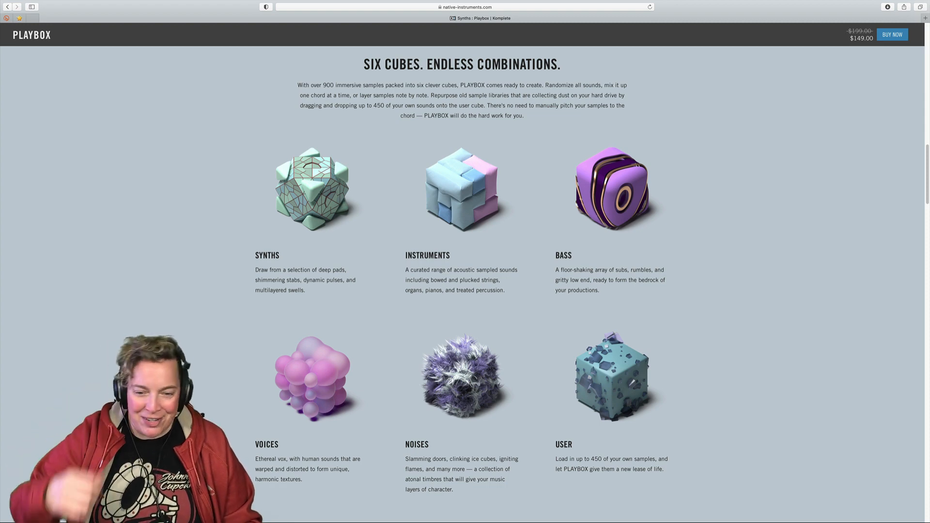
Read the Roll With It, Creative Chords and Effortless Effects sections of the Playbox page
scroll(199, 271, "down", 15)
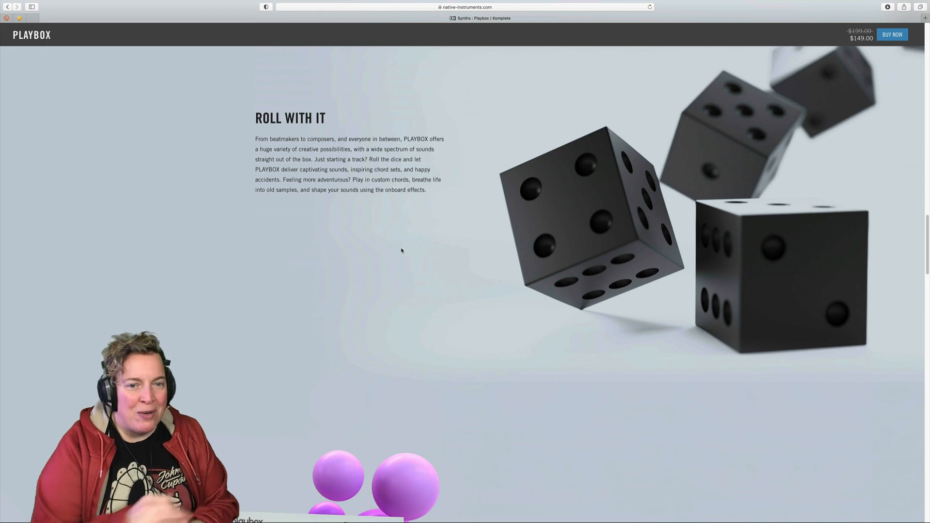
scroll(407, 264, "down", 20)
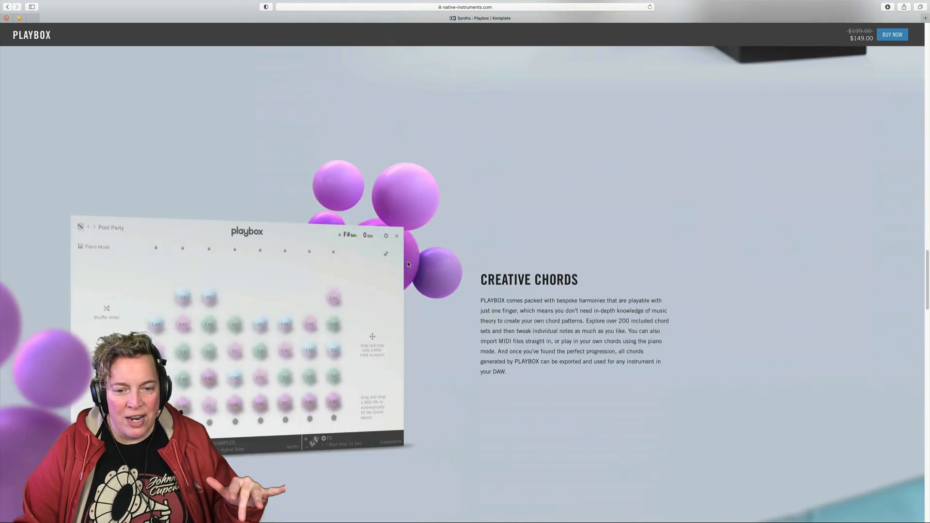
scroll(408, 264, "down", 5)
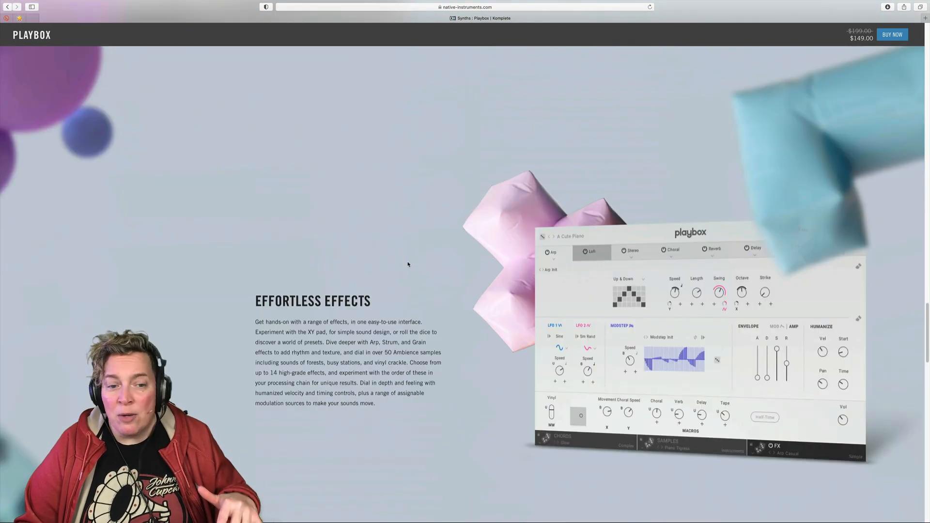
scroll(408, 262, "down", 3)
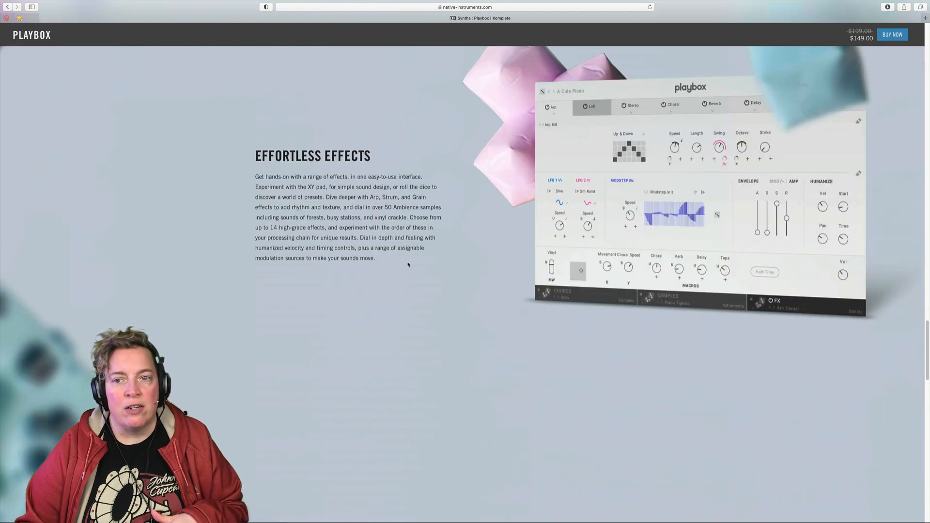
scroll(408, 264, "down", 20)
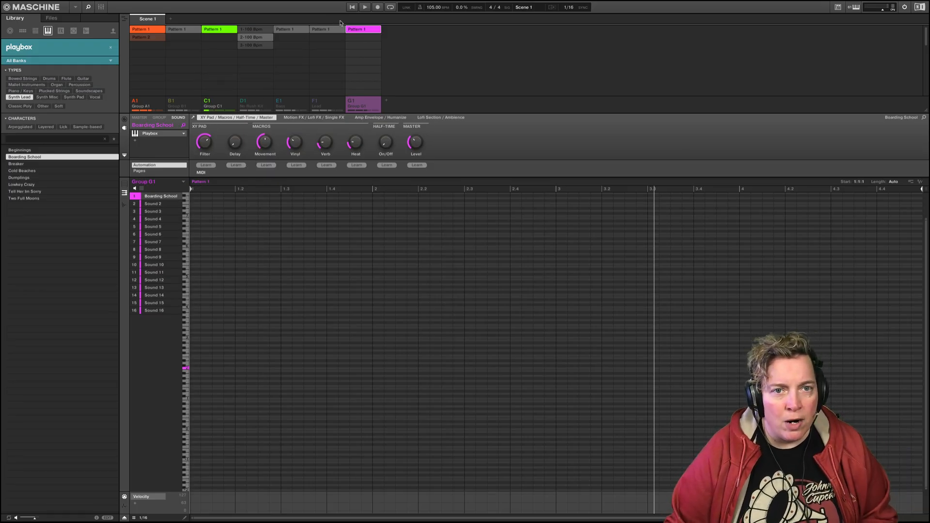
In Maschine, start playback with group C1 muted and show the main page of group G1's Playbox instrument below the control area
left_click(354, 7)
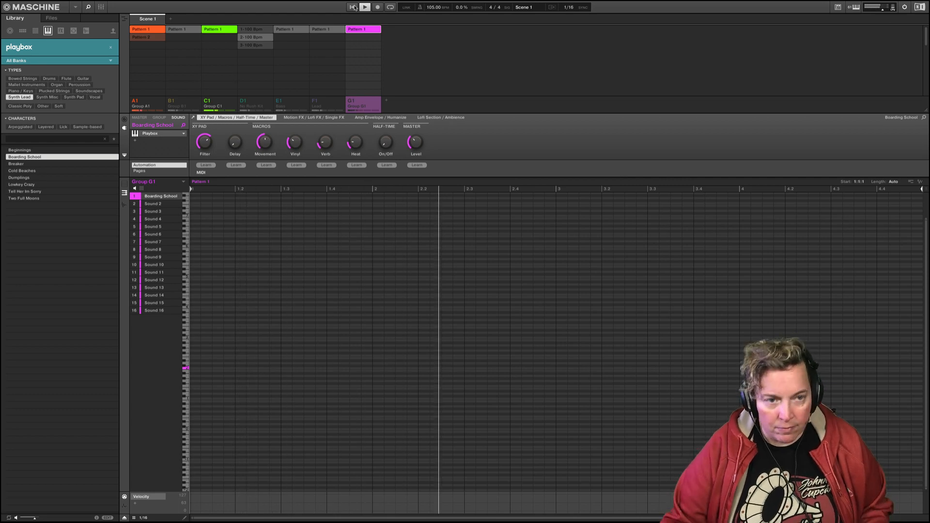
left_click(208, 103)
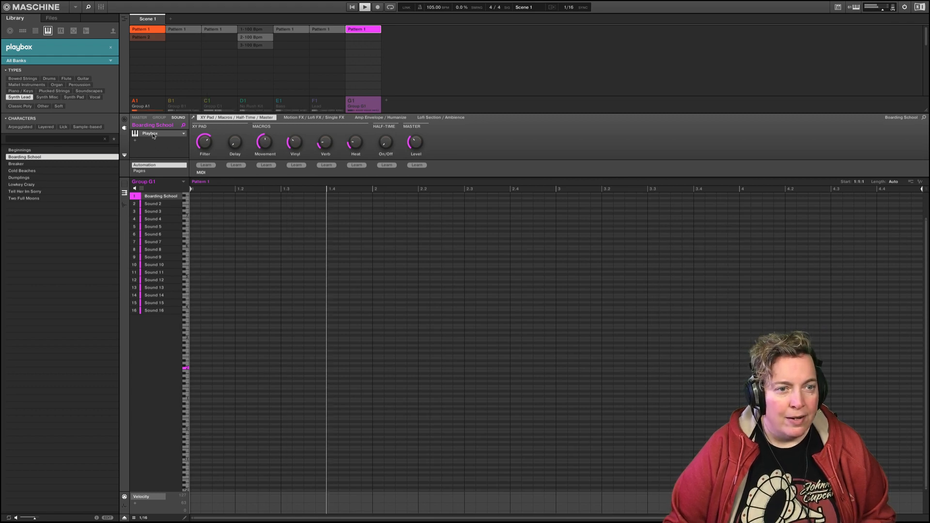
left_click(193, 117)
left_click_drag(374, 20, 274, 51)
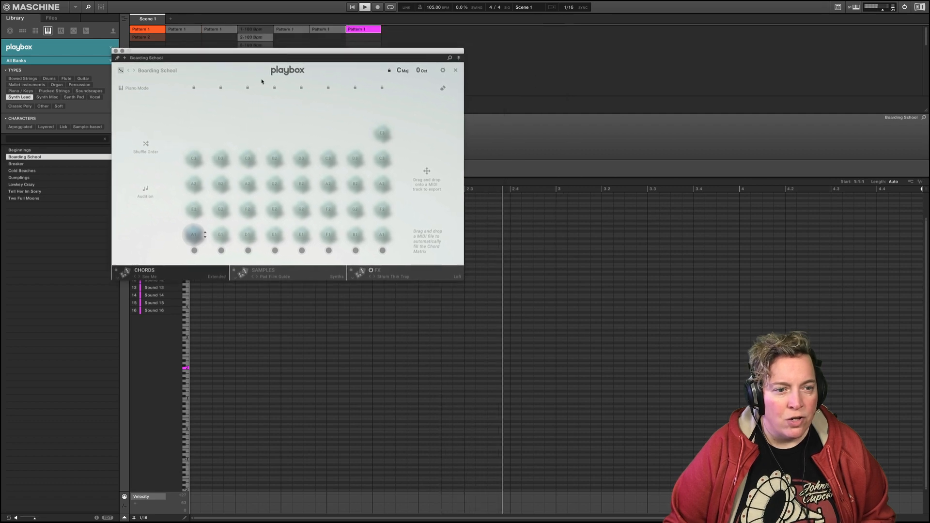
left_click(455, 71)
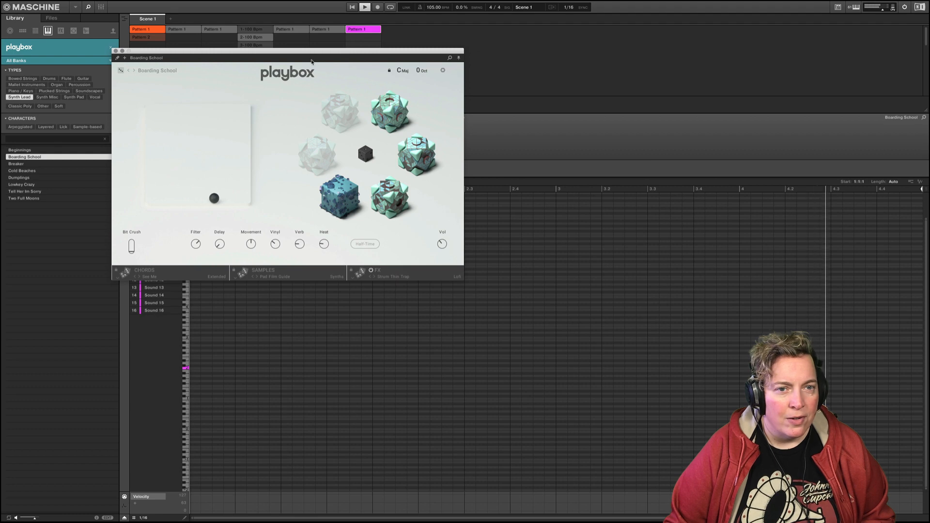
left_click_drag(313, 52, 242, 183)
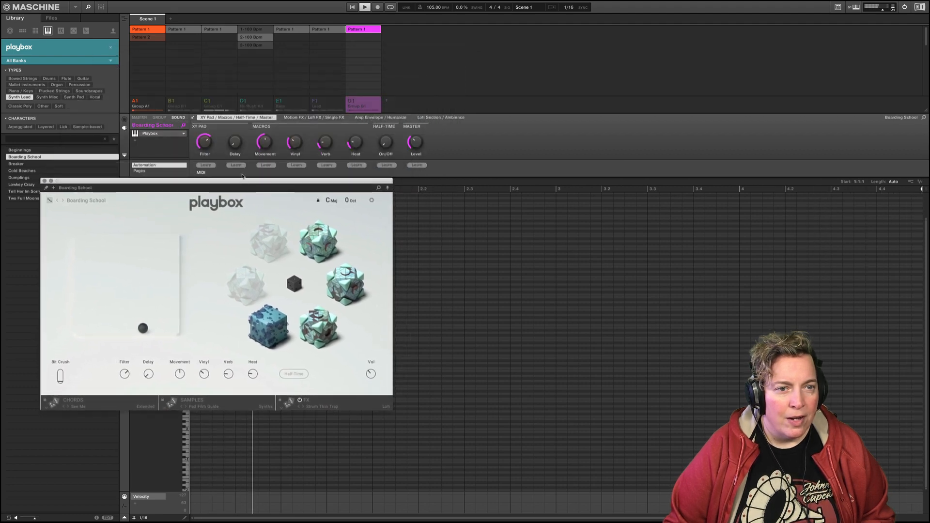
Solo group C1, select it, and view its Playbox instrument before closing the plugin window
left_click(207, 104)
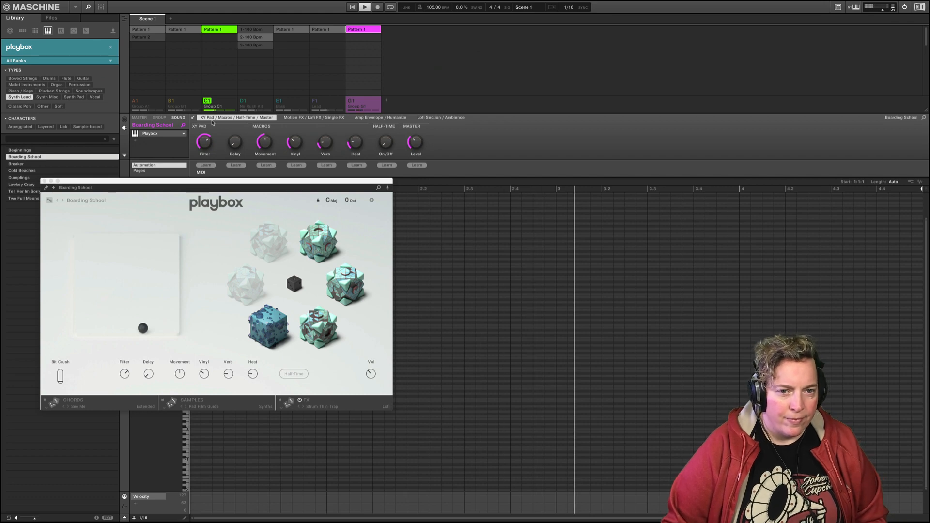
left_click(224, 109)
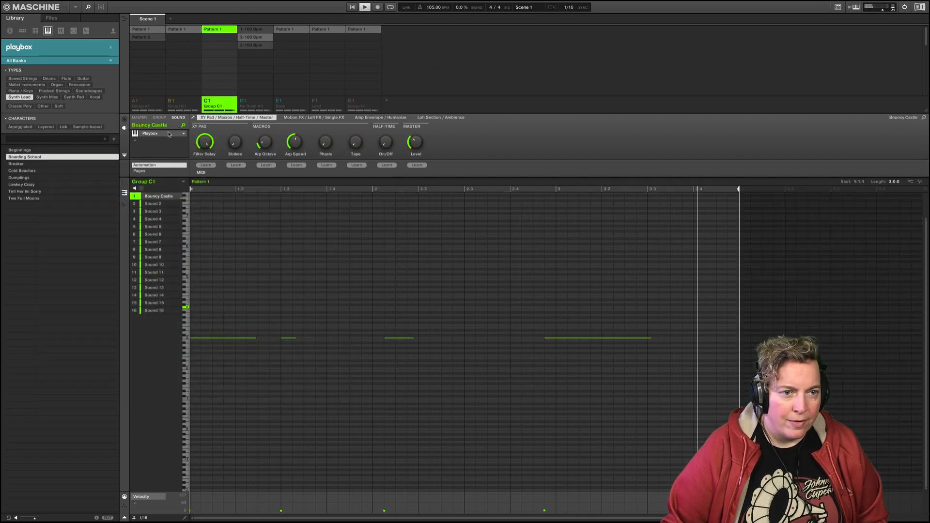
left_click(192, 118)
left_click_drag(310, 90, 118, 42)
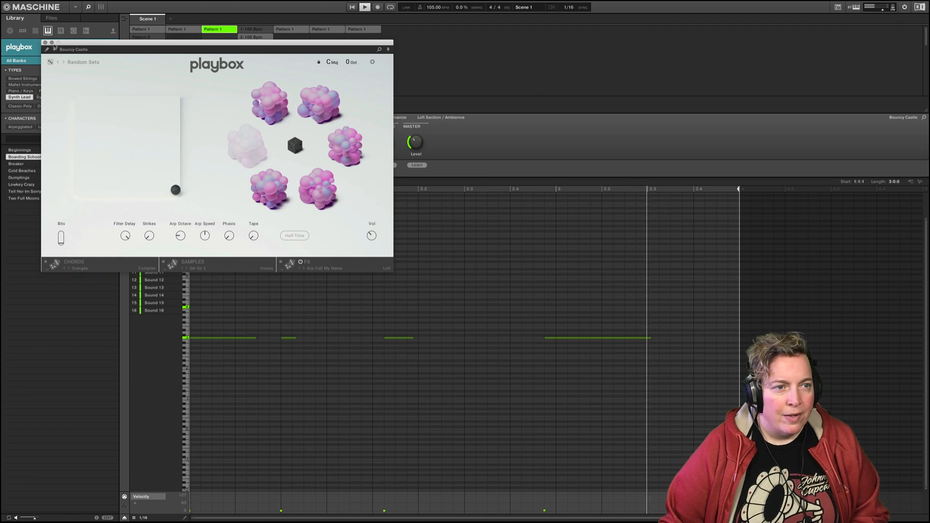
left_click(45, 43)
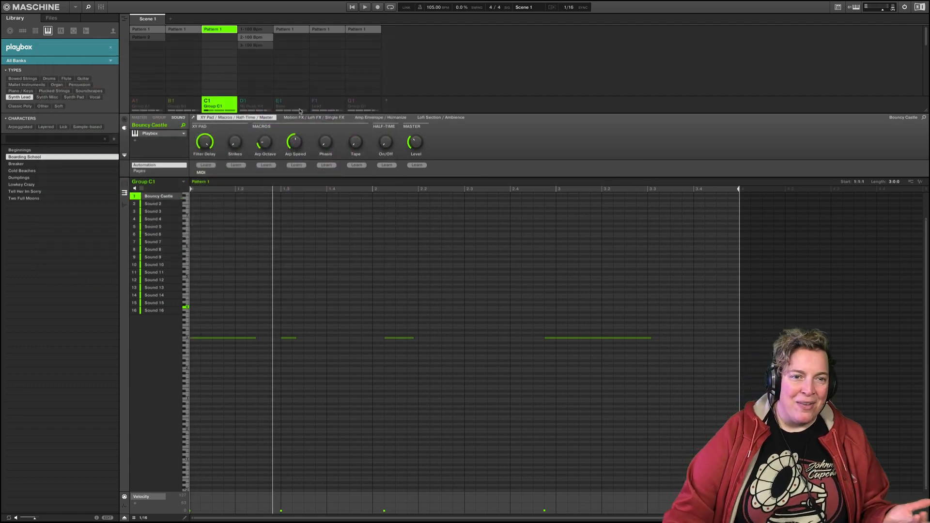
Play the pattern from the start, bring in groups A1, E1 Bass, F1 Lead and drum group D1, and stop playback
left_click(354, 9)
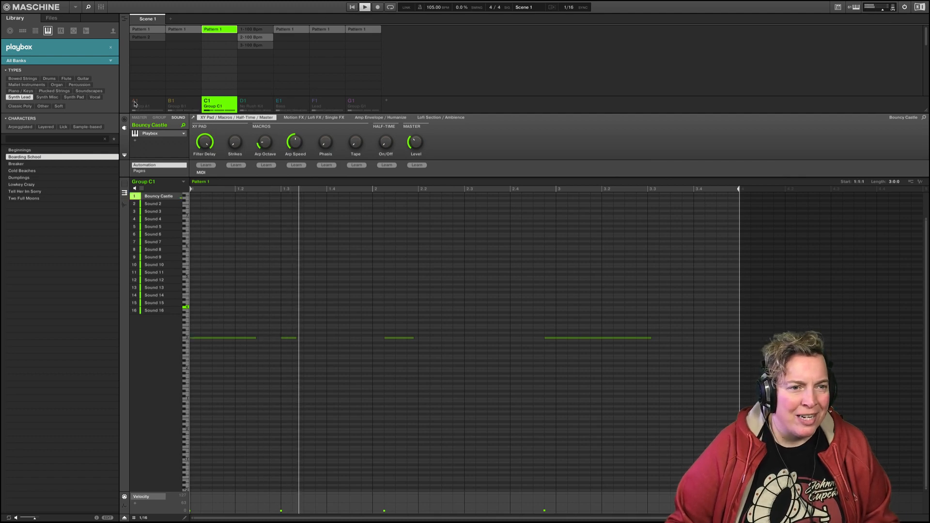
left_click(135, 102)
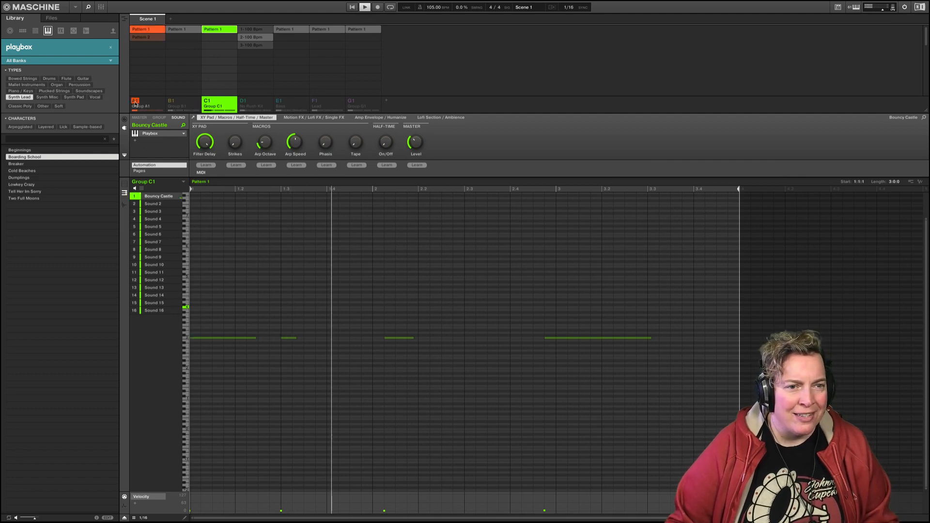
left_click(279, 105)
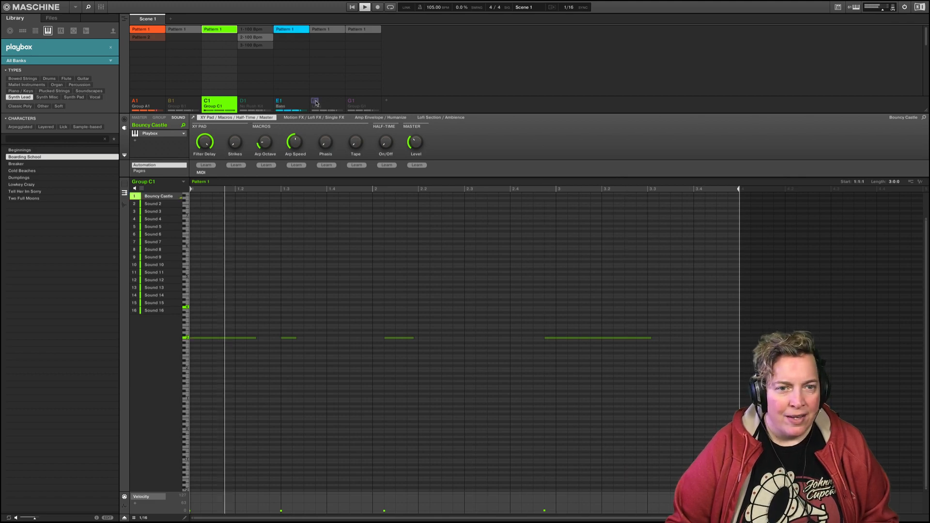
left_click(316, 102)
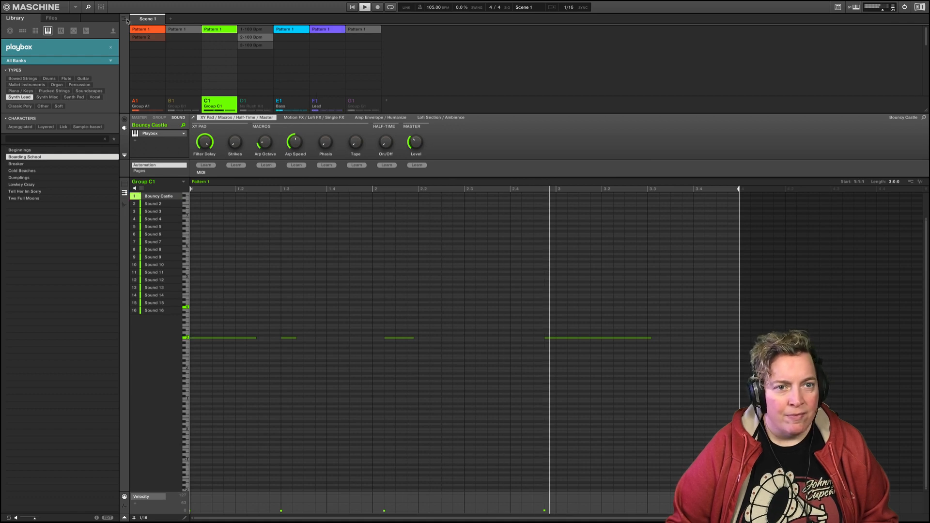
left_click(243, 104)
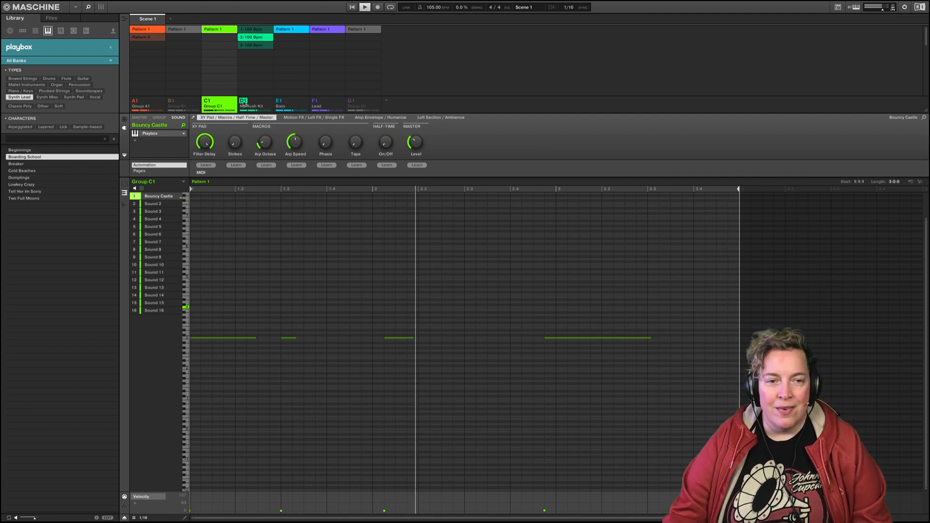
key("space")
Mute the D1, Bass and Lead groups, view the Lead group's Analog Dreams instrument, and select Playbox group G1
right_click(245, 103)
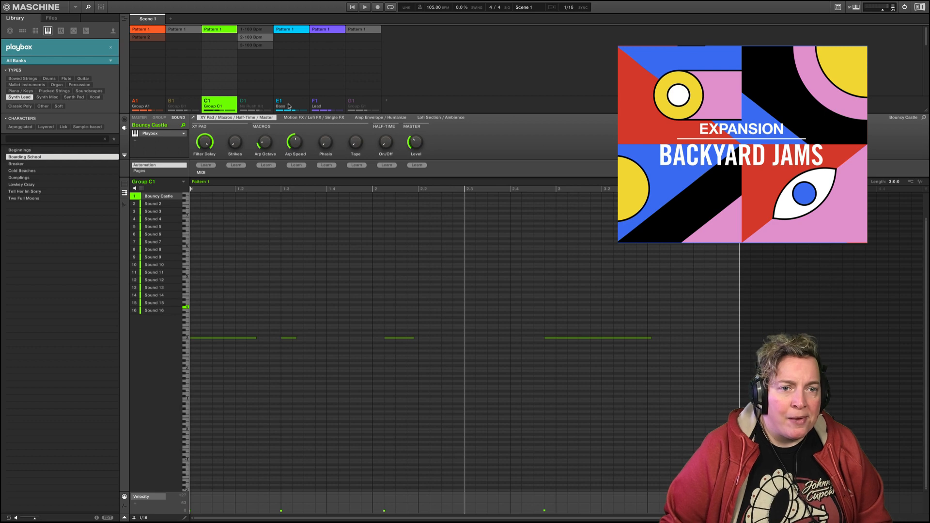
left_click(325, 105)
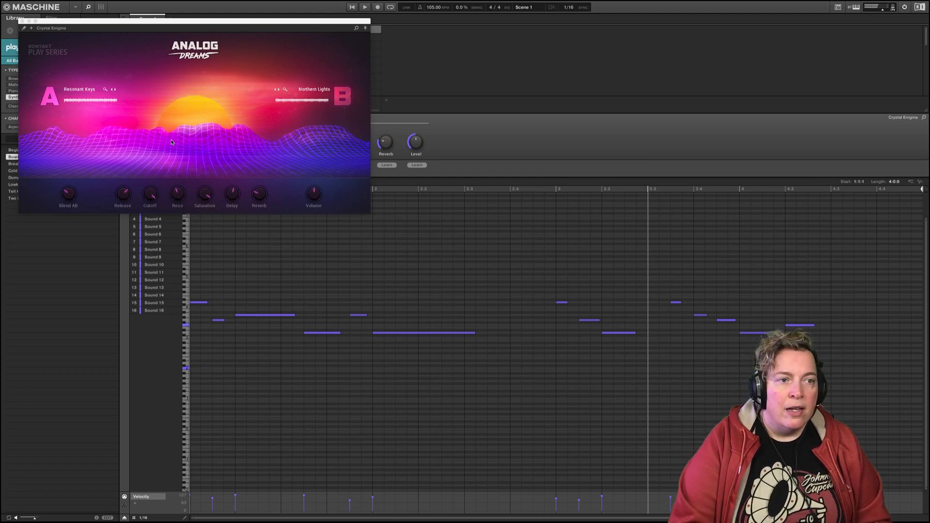
left_click(21, 21)
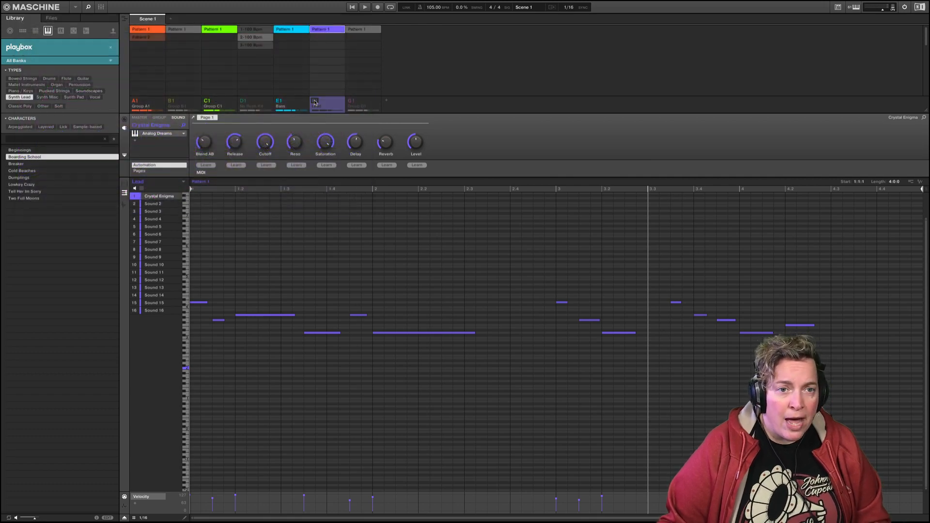
left_click(280, 104)
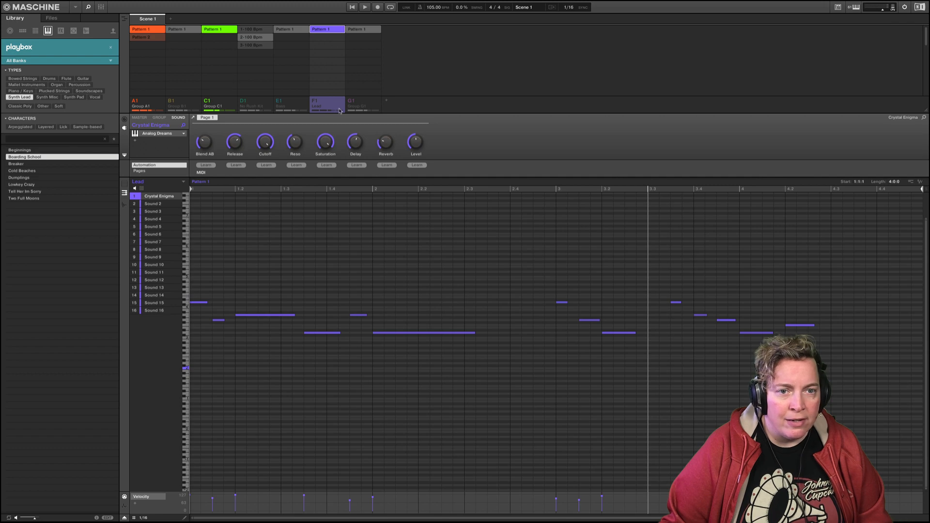
left_click(367, 105)
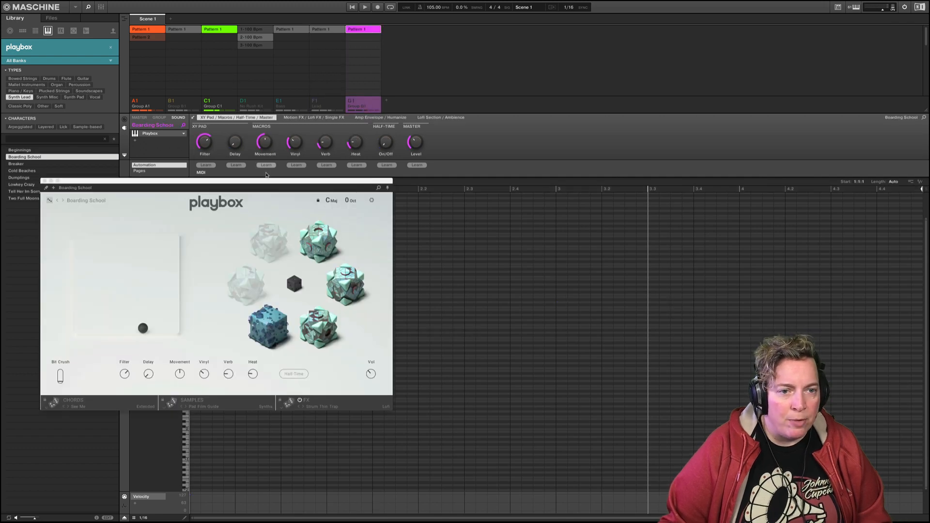
Move the Playbox window clear of the sequencer and view the instrument's Chords and Samples pages
left_click_drag(266, 182, 227, 25)
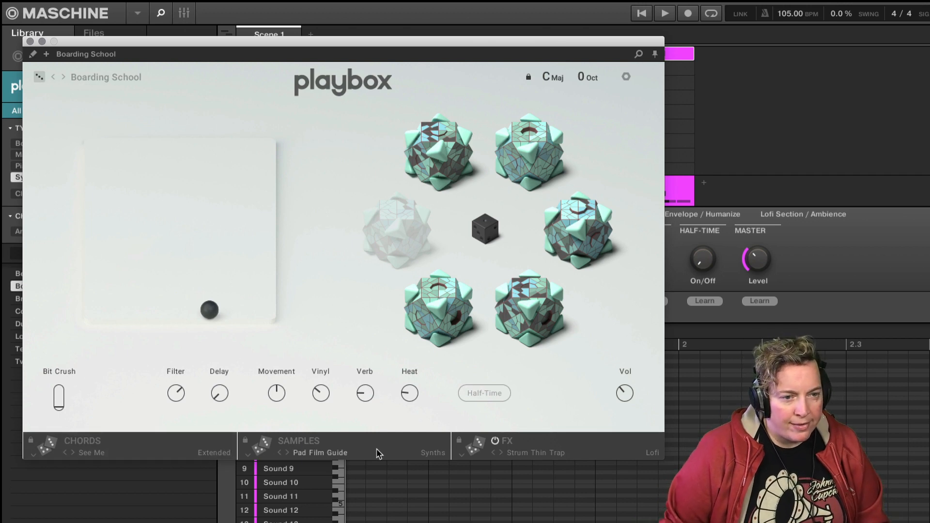
left_click(85, 435)
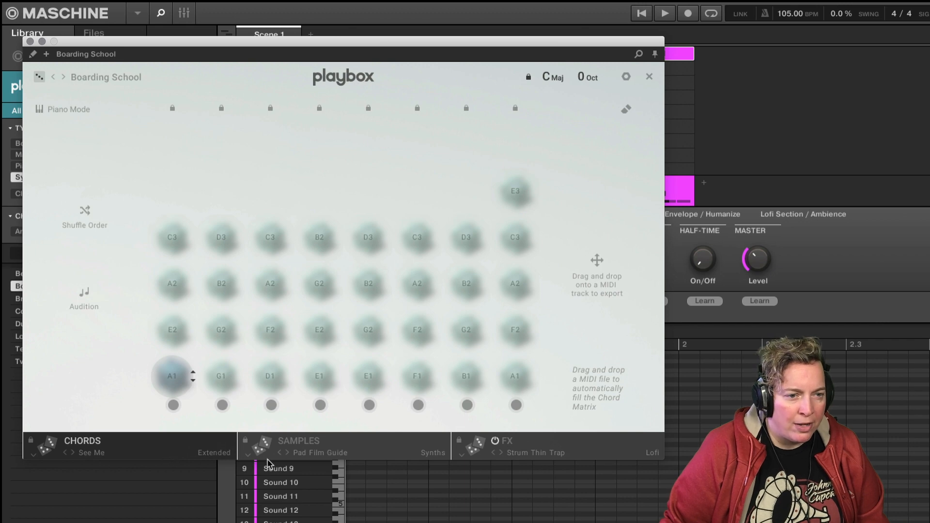
left_click(286, 442)
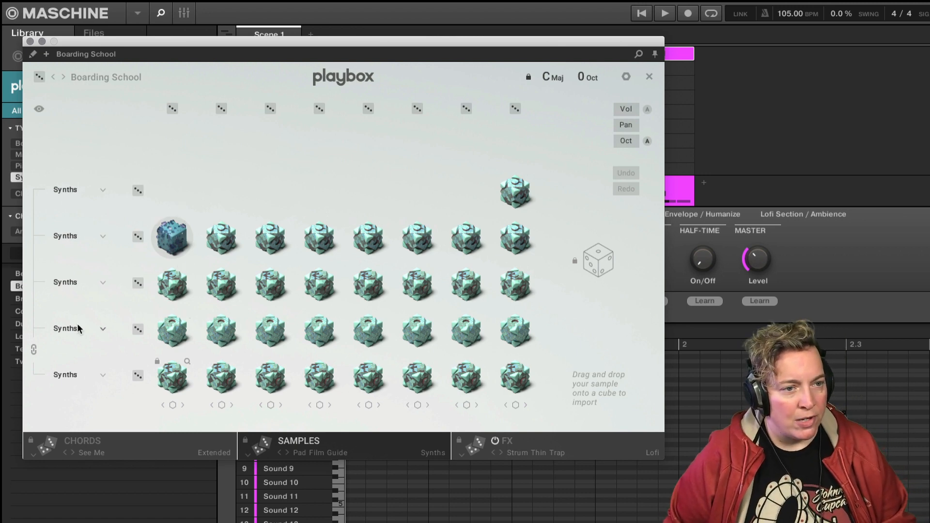
Randomize the Synths samples in the middle row of the sample matrix five times
left_click(138, 284)
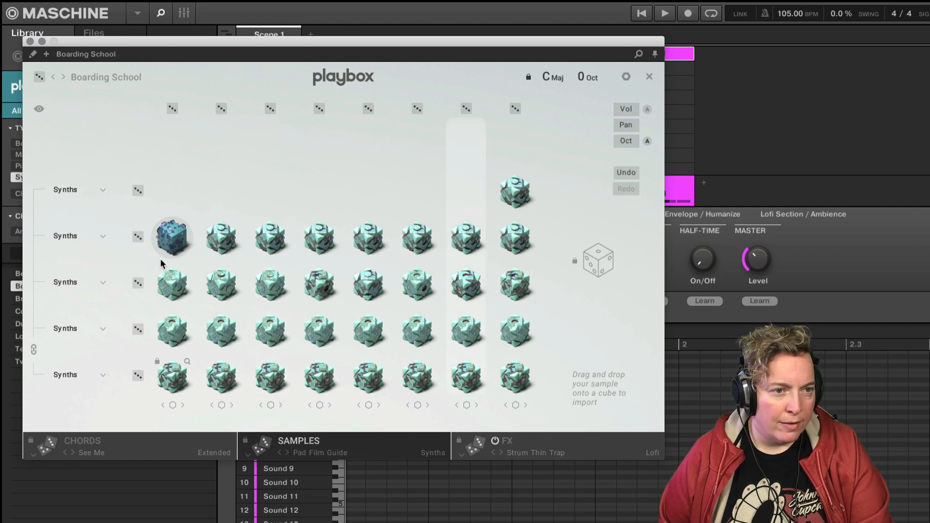
left_click(139, 282)
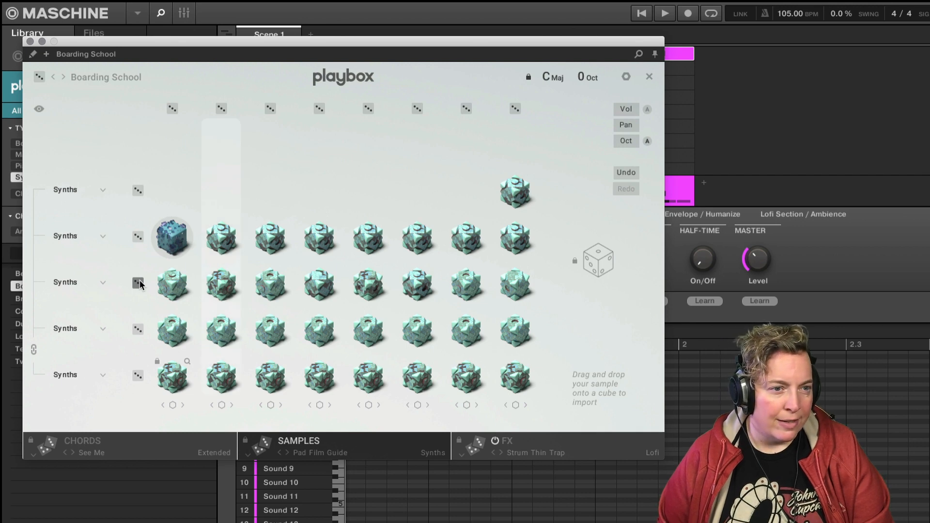
left_click(138, 282)
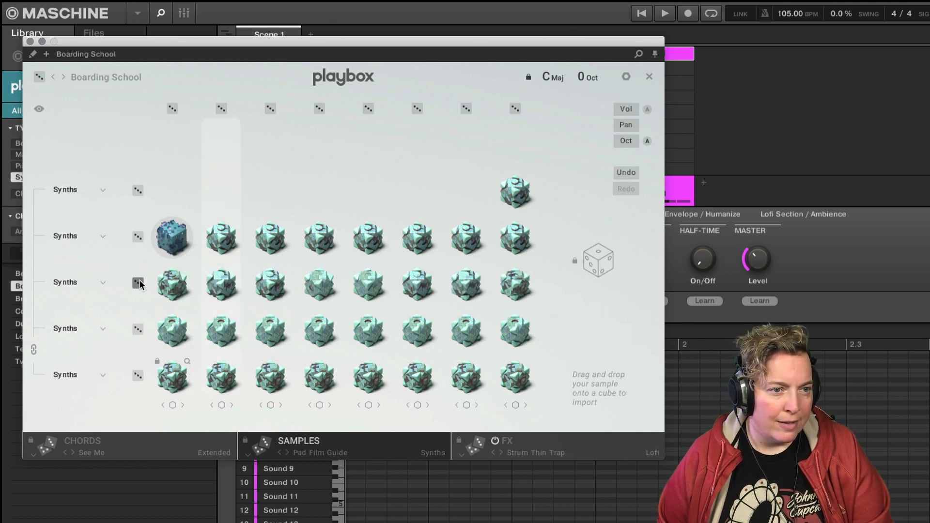
left_click(139, 283)
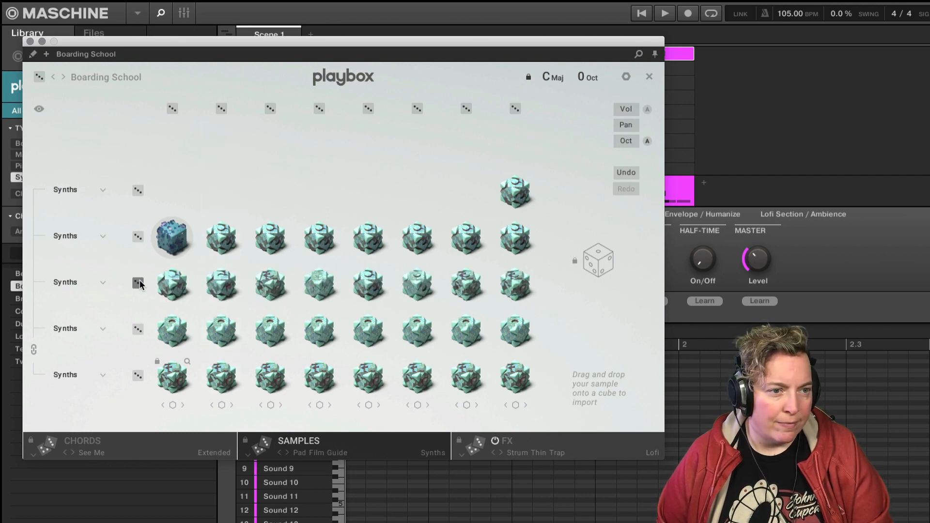
left_click(139, 283)
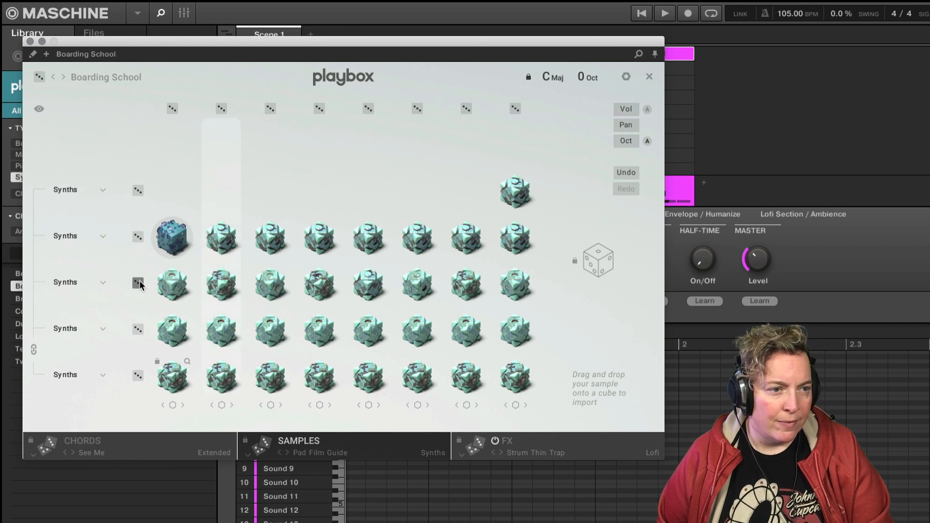
Set the second-lowest sample row to Noises and the lowest row to Voices, randomizing the samples of each
left_click(99, 325)
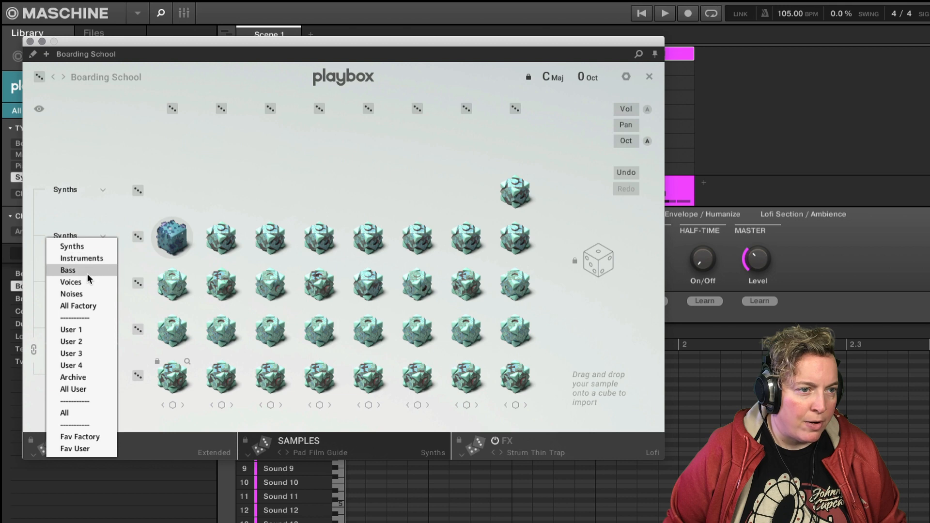
left_click(87, 294)
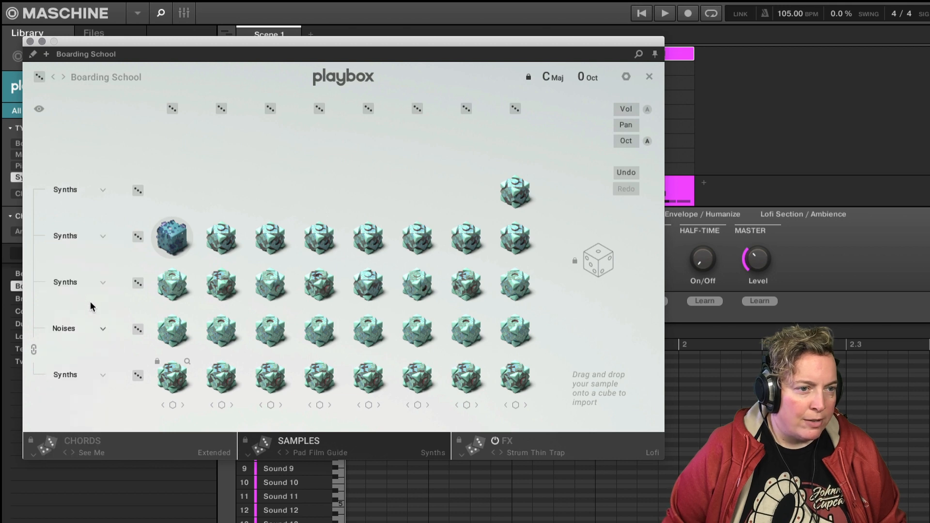
left_click(136, 329)
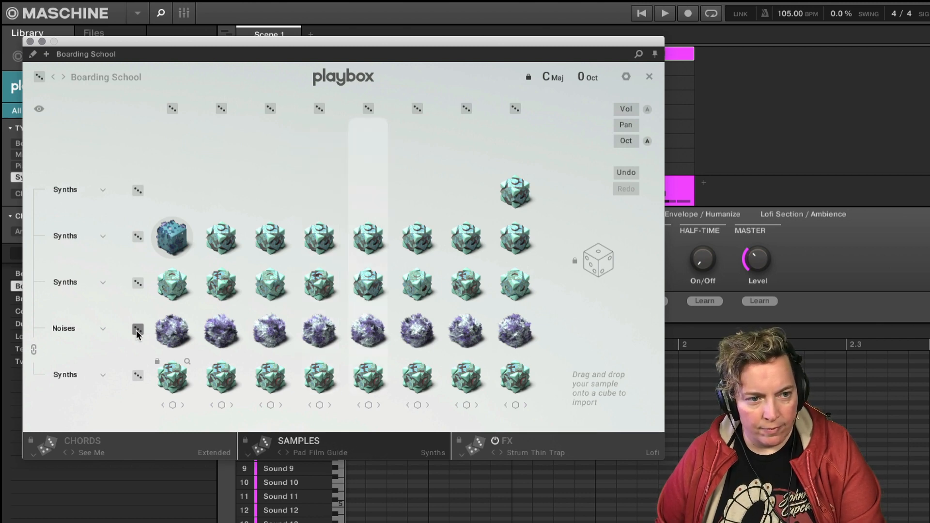
left_click(100, 372)
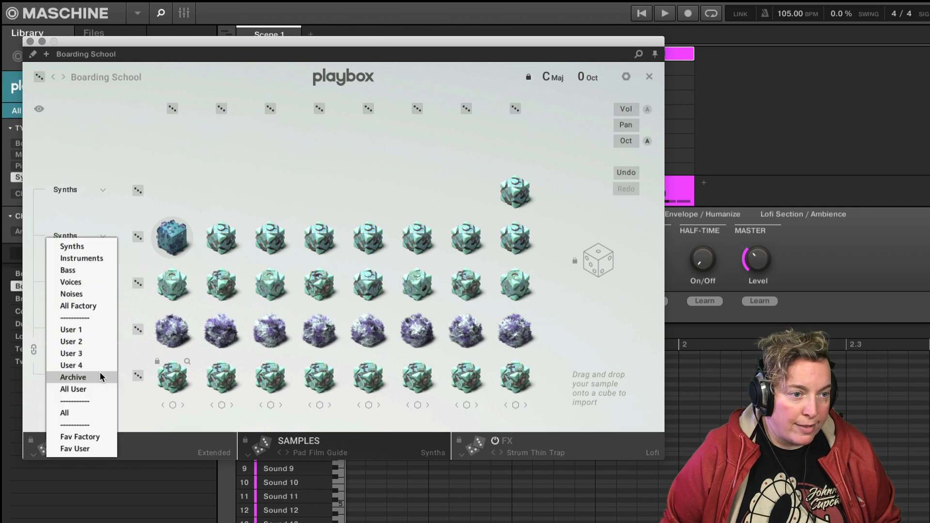
left_click(78, 283)
left_click(138, 376)
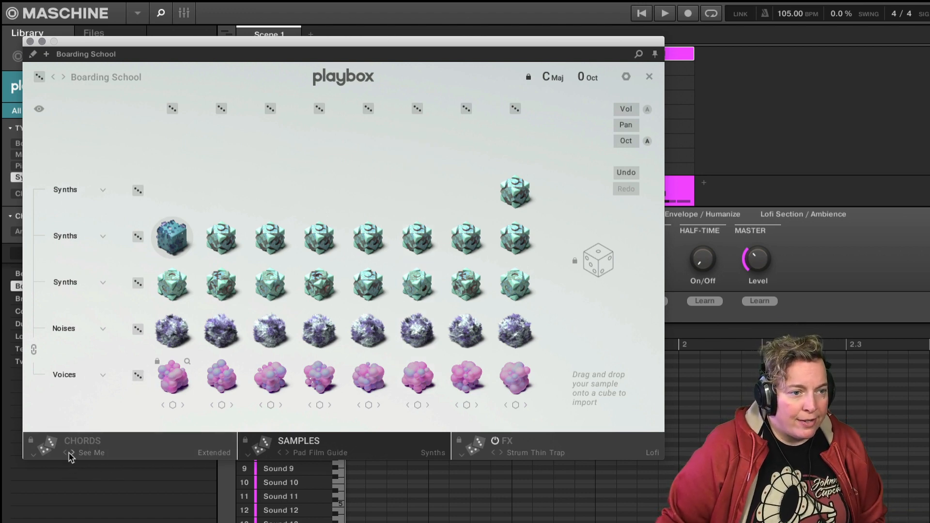
Randomize the chord set, the sample set and the FX preset one after another
left_click(50, 450)
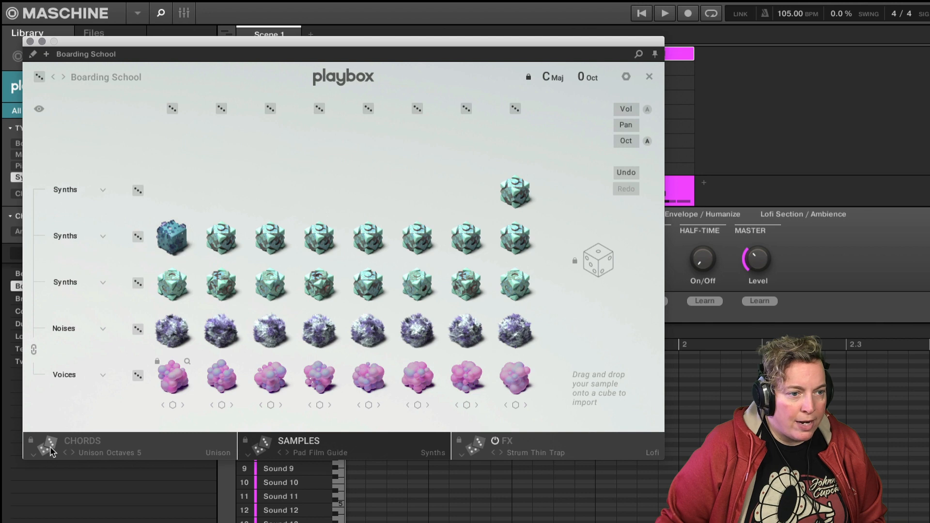
left_click(260, 446)
left_click(474, 449)
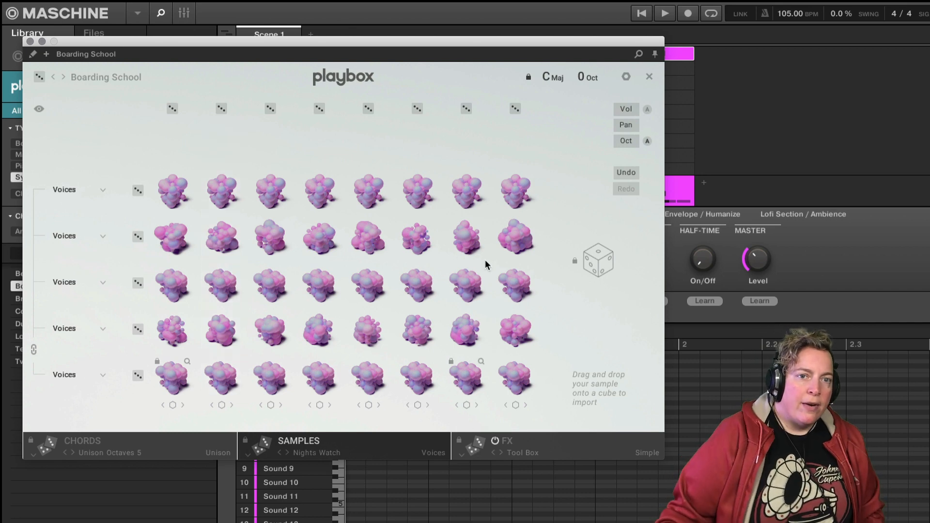
View Playbox's play options and the choices for its key mapping, keeping Chromatic
left_click(626, 77)
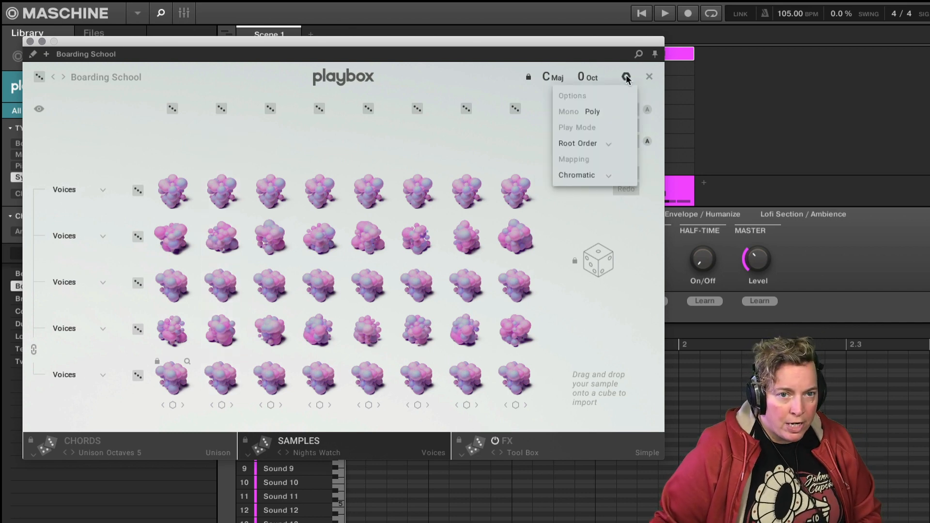
left_click(608, 176)
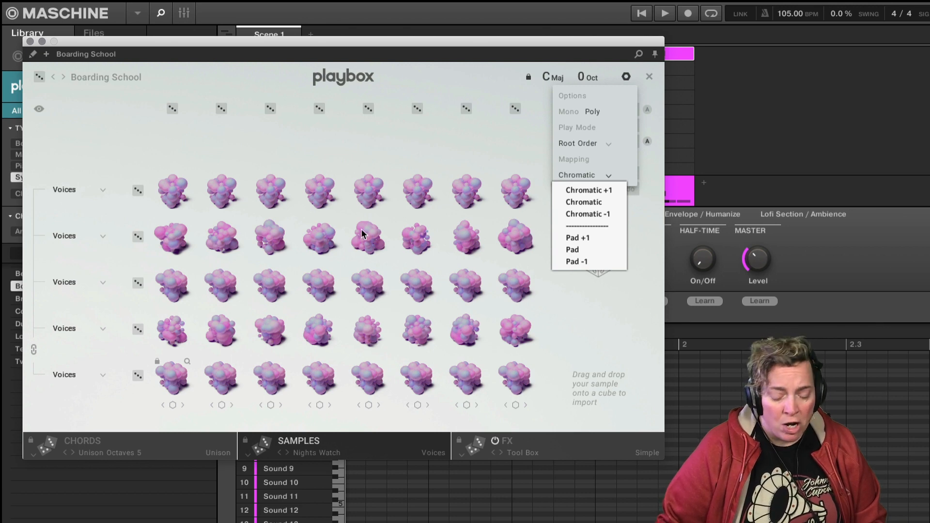
left_click(64, 156)
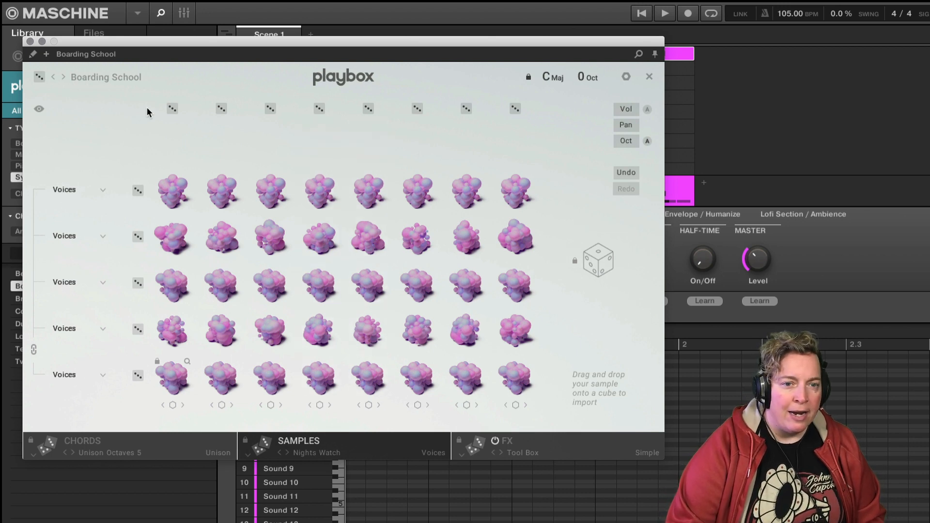
Randomize the whole Voices sample matrix several times, and reroll the seventh column's samples
left_click(597, 264)
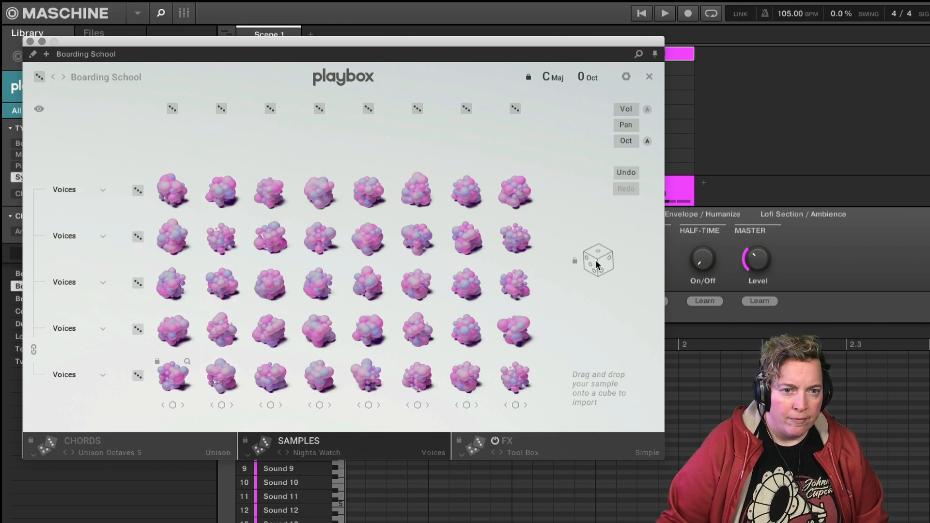
left_click(597, 265)
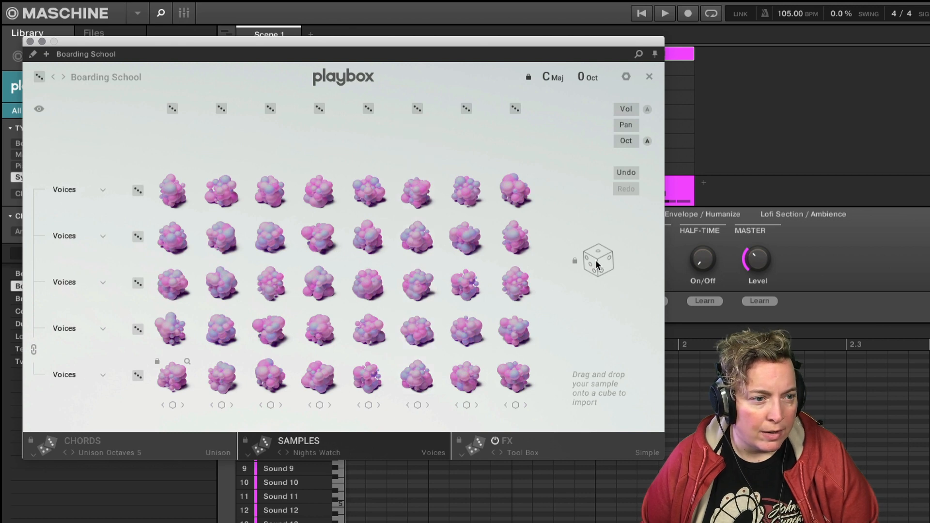
left_click(597, 264)
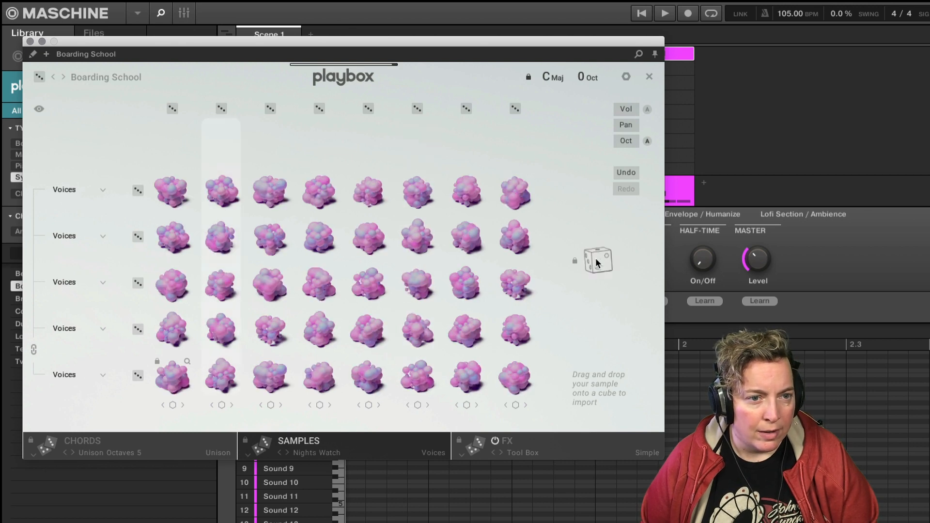
left_click(582, 262)
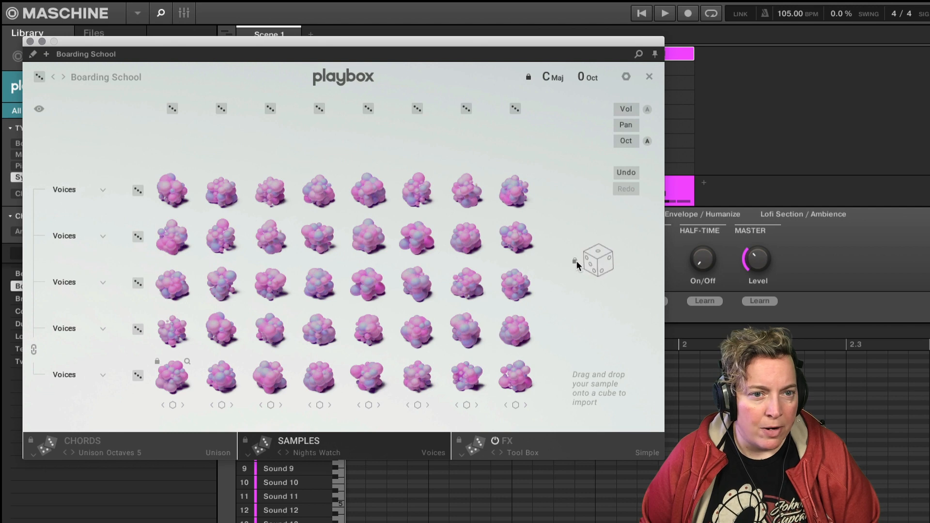
left_click(576, 262)
left_click(586, 261)
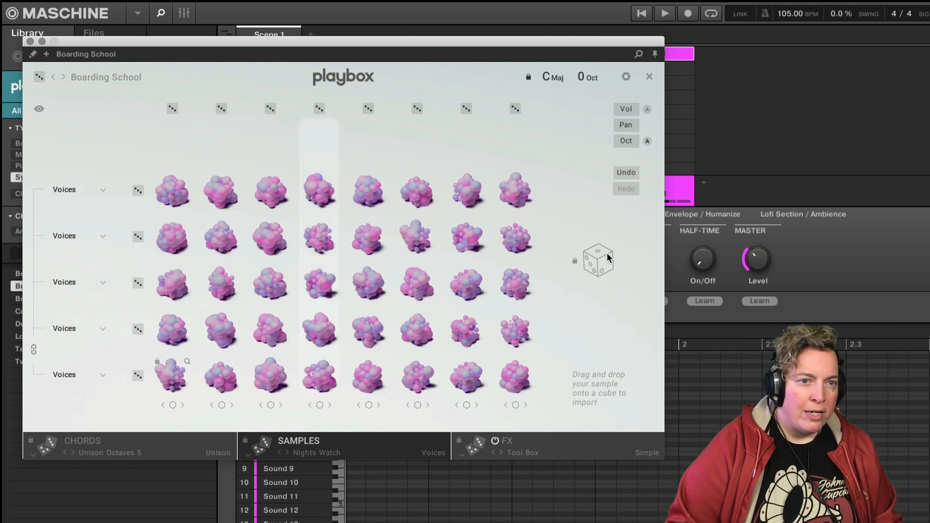
left_click(465, 107)
Set the two uppermost sample rows to All Factory and randomize the whole sample matrix
left_click(100, 231)
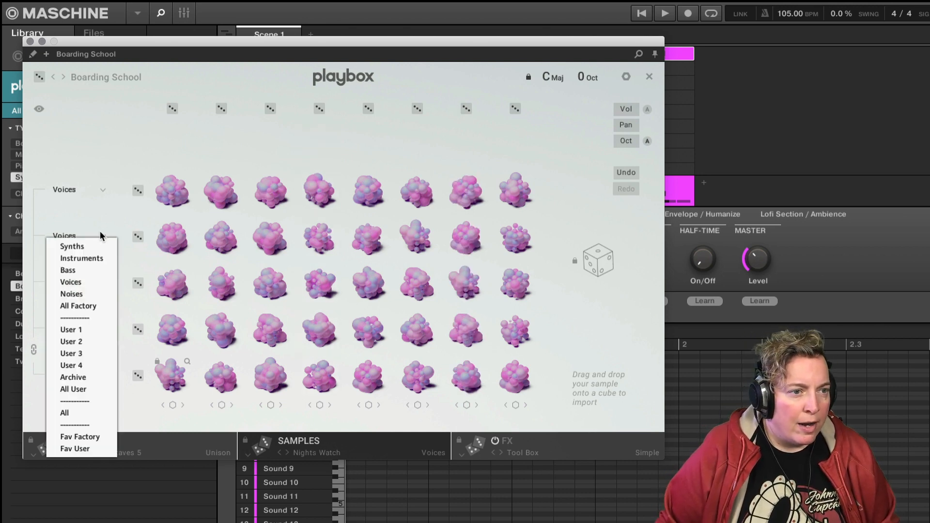
left_click(81, 305)
left_click(103, 191)
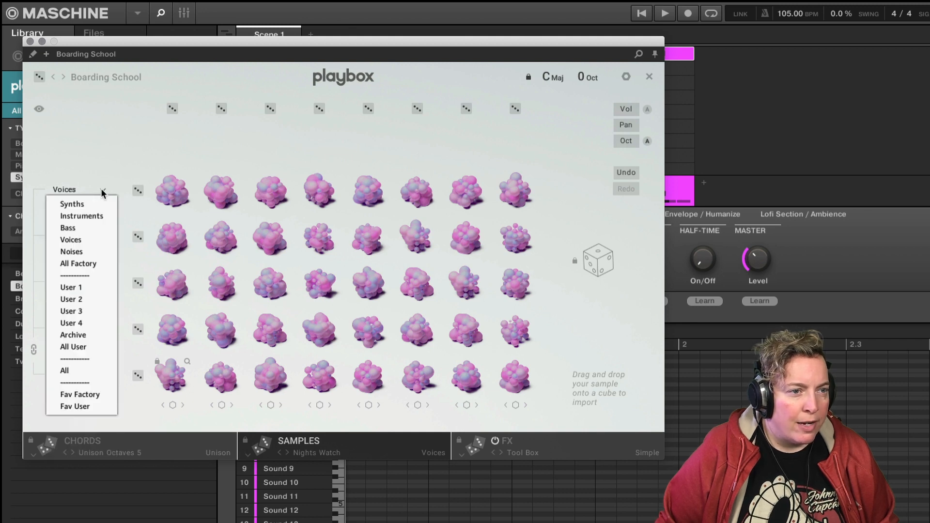
left_click(82, 267)
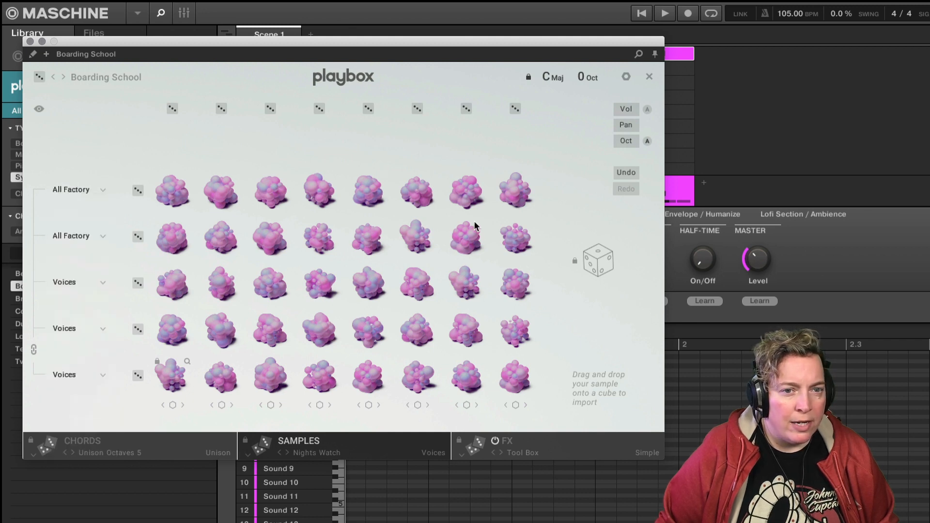
left_click(596, 260)
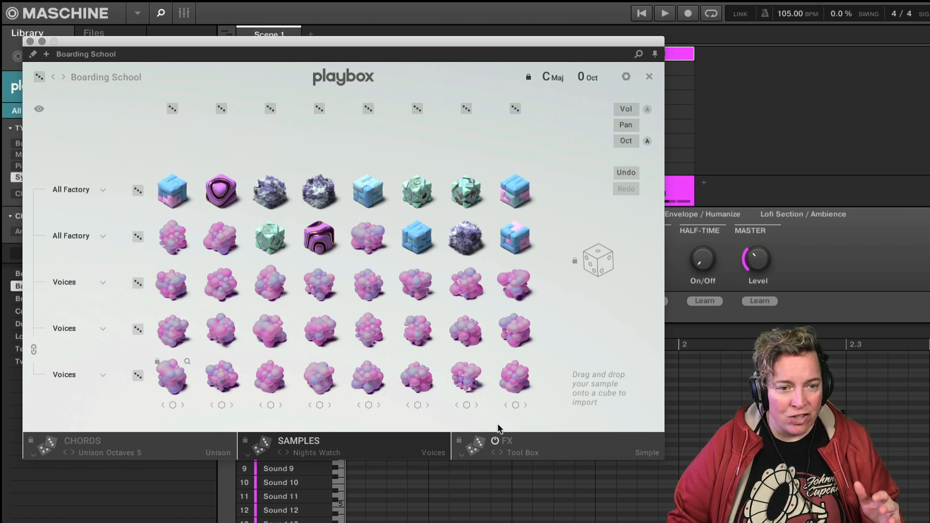
Open the FX page and view the first effect slot's Strum and Grain modules, returning it to Arp
left_click(517, 448)
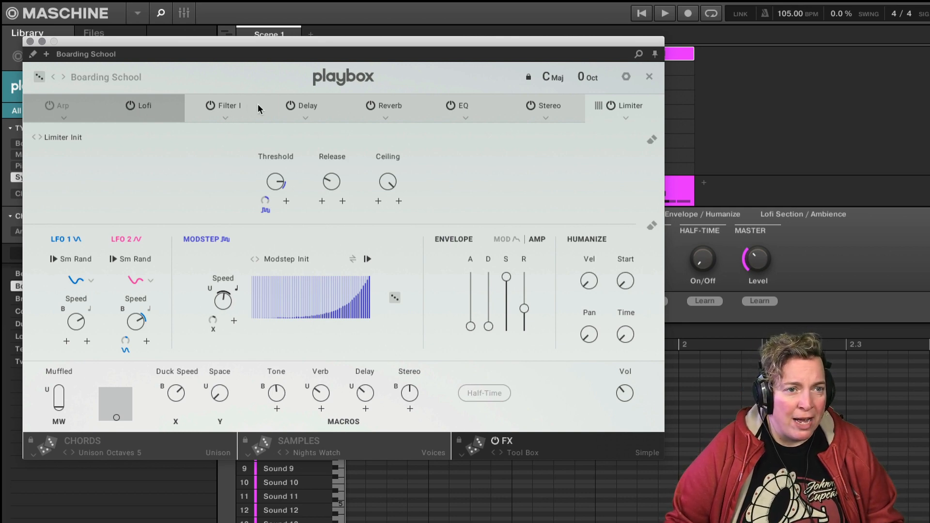
left_click(466, 118)
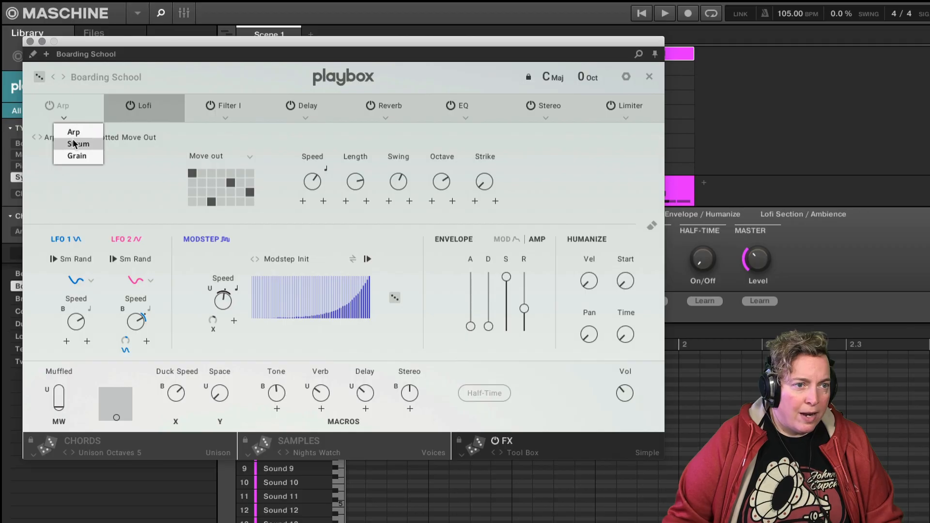
left_click(78, 144)
left_click(65, 118)
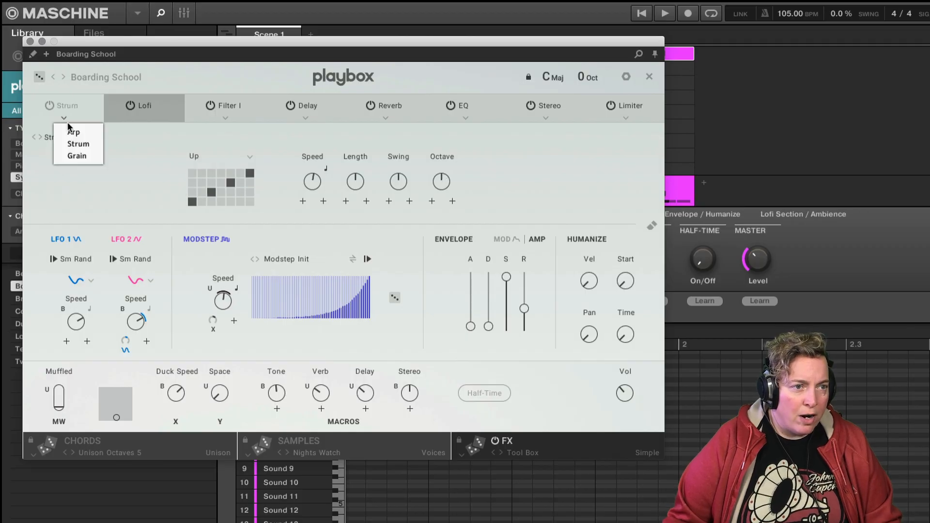
left_click(74, 155)
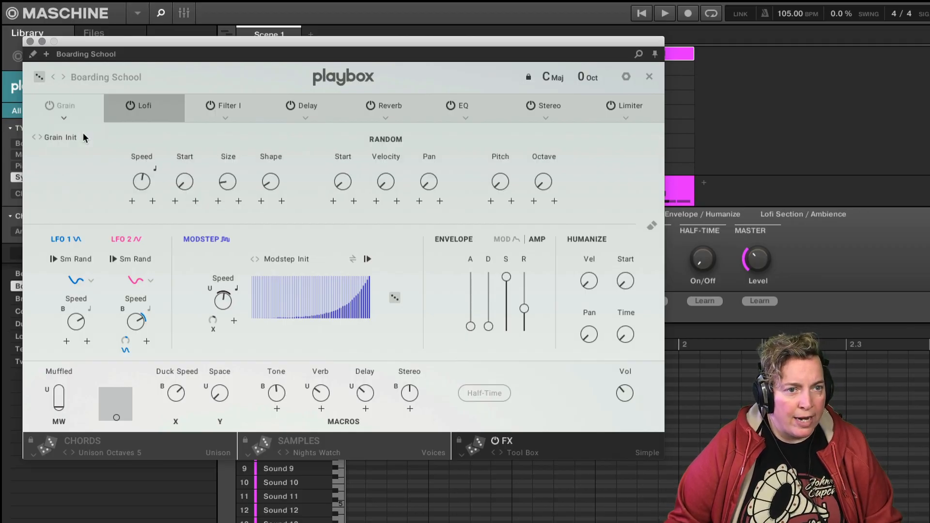
left_click(66, 110)
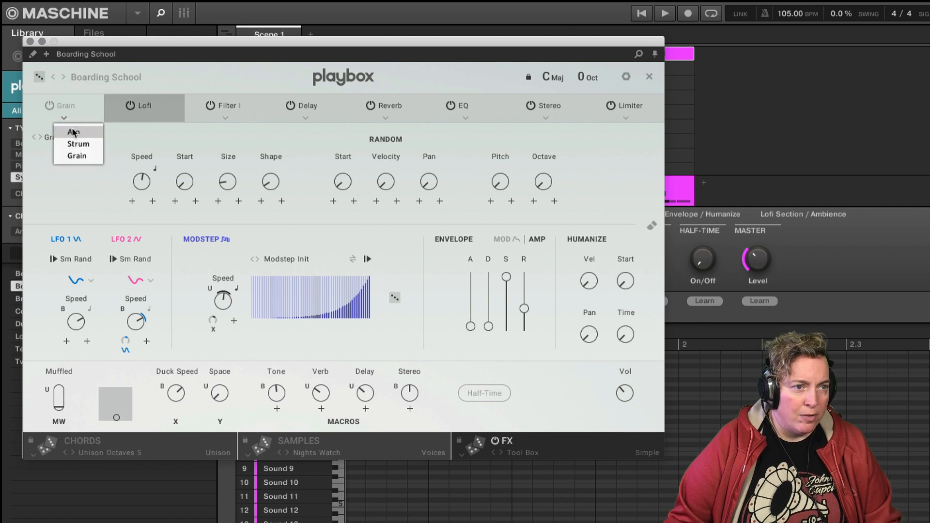
left_click(73, 128)
Look through the Arp preset list without changing the preset, and return to the Chords page
left_click(56, 137)
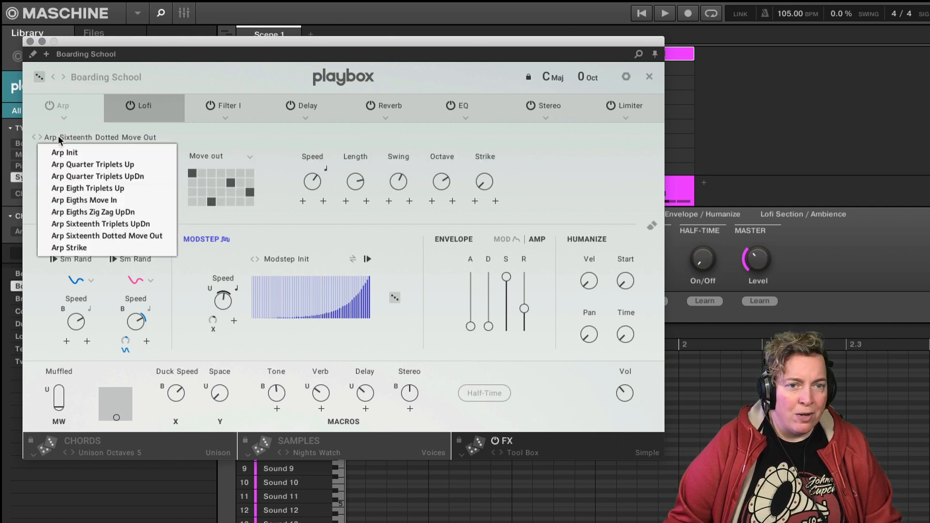
left_click(605, 173)
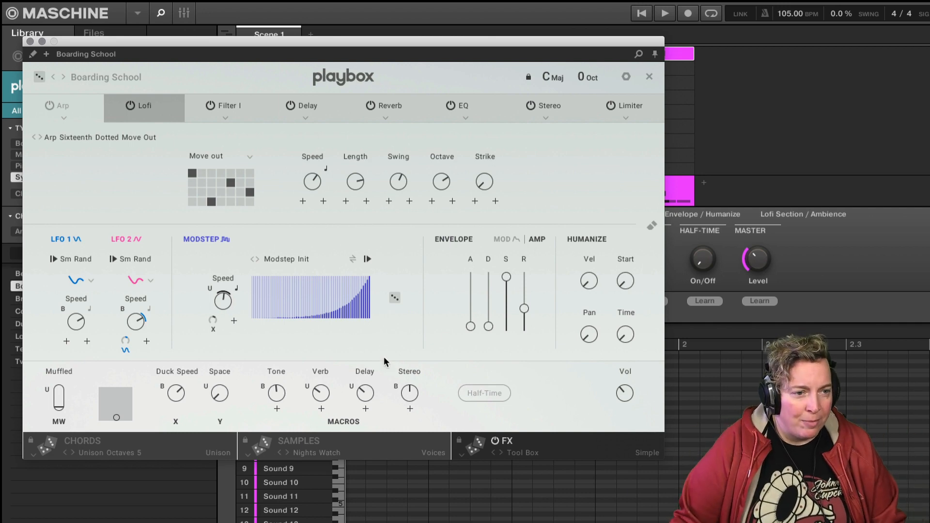
left_click(99, 441)
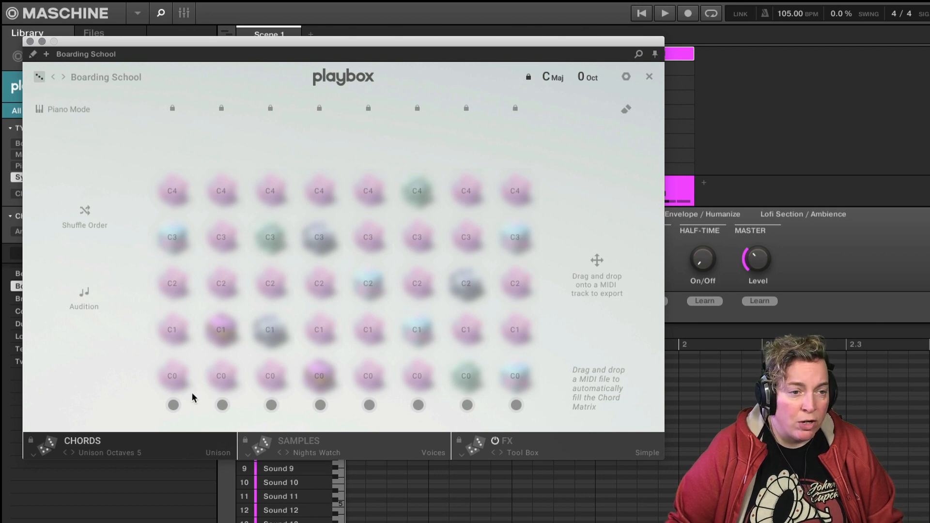
Audition the second and third chords, and try exporting the chord matrix into the pattern as MIDI, deleting the resulting notes
left_click(222, 405)
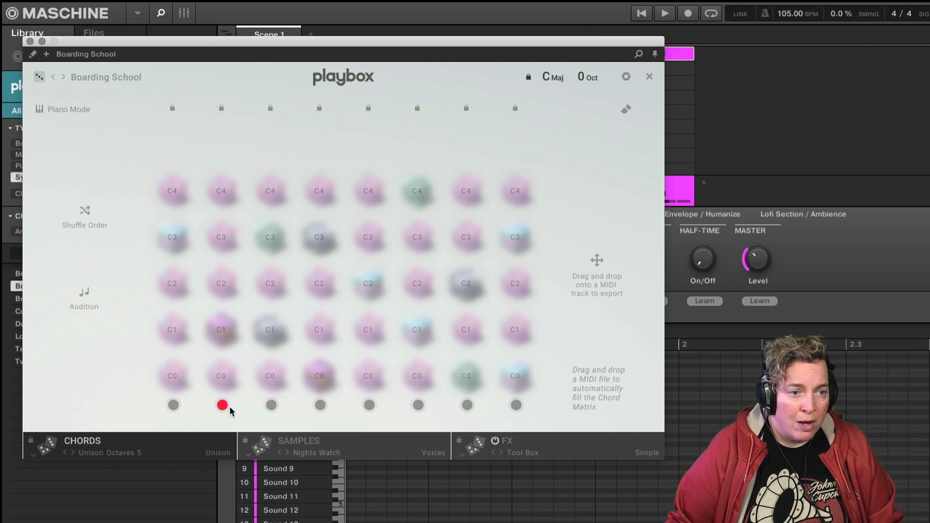
left_click(272, 405)
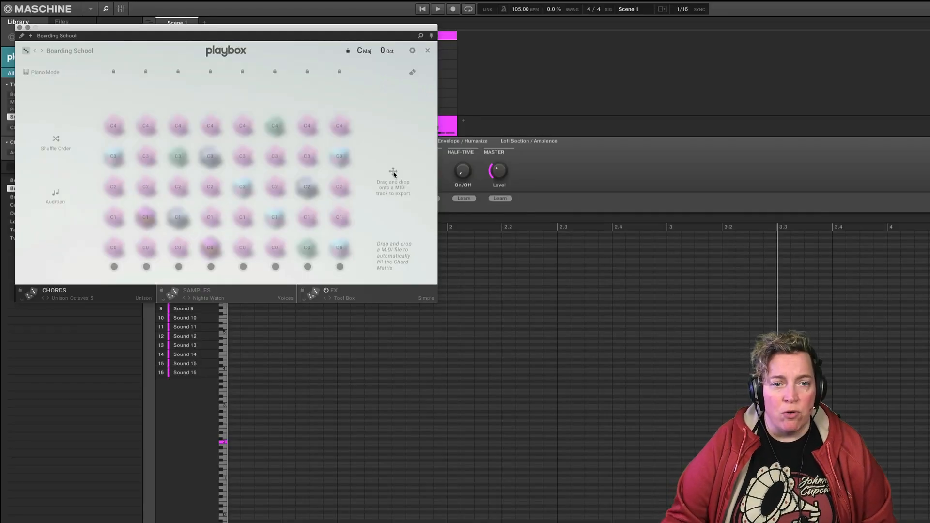
left_click_drag(432, 239, 388, 349)
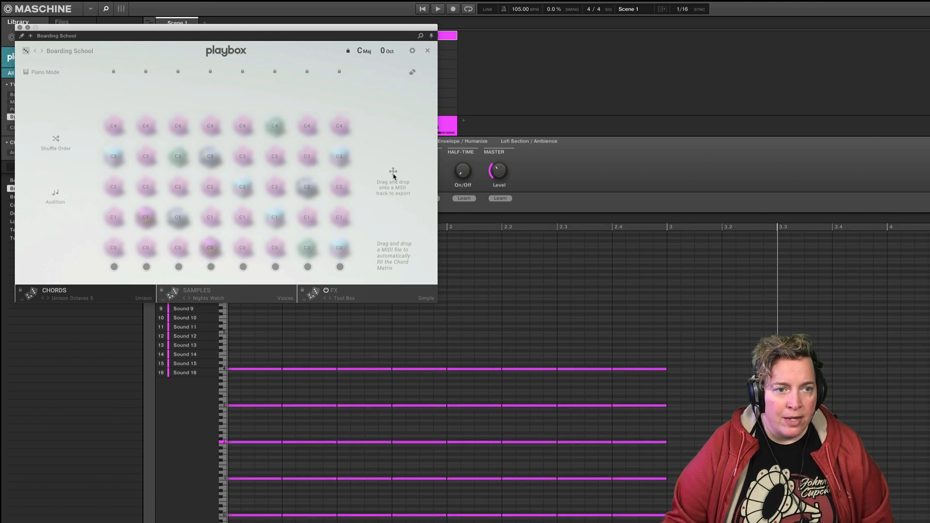
left_click(560, 463)
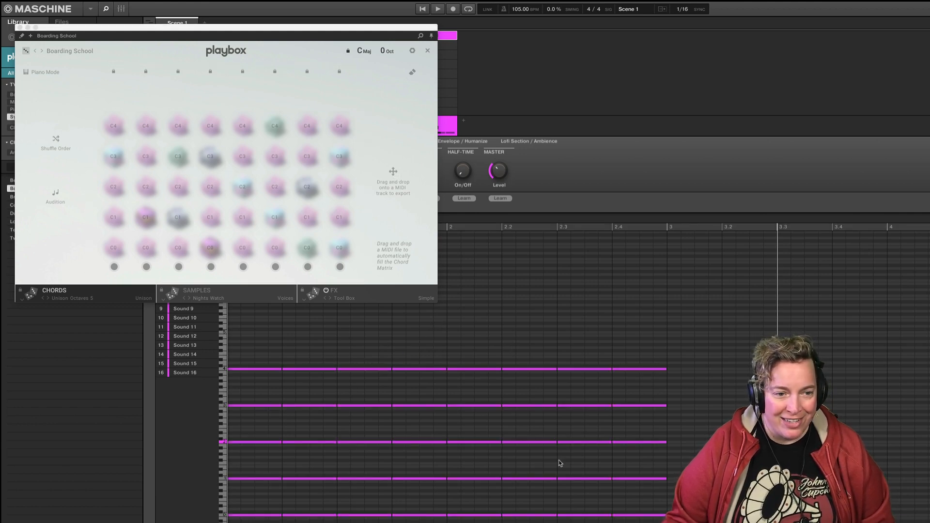
left_click_drag(702, 521, 251, 336)
key("Delete")
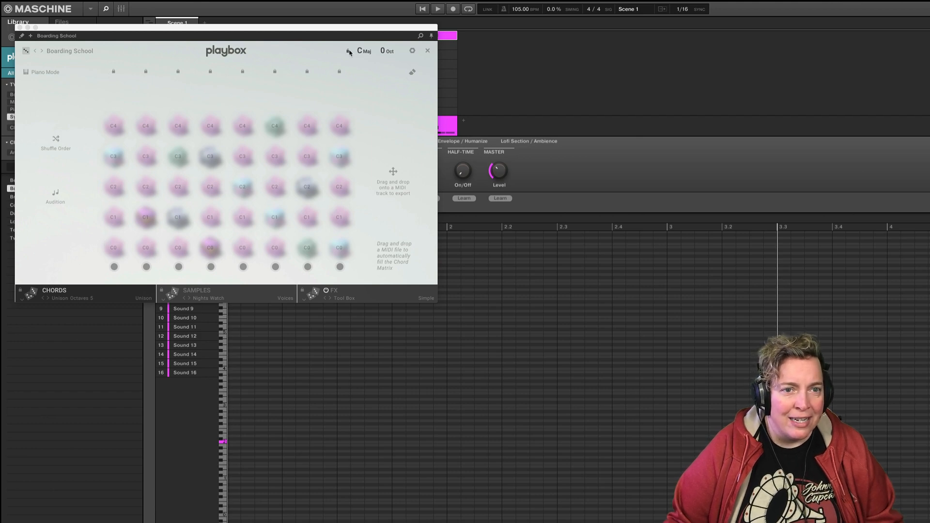
Randomize the global preset, try exporting its new chord matrix into the pattern as MIDI, and delete the resulting notes
left_click(66, 291)
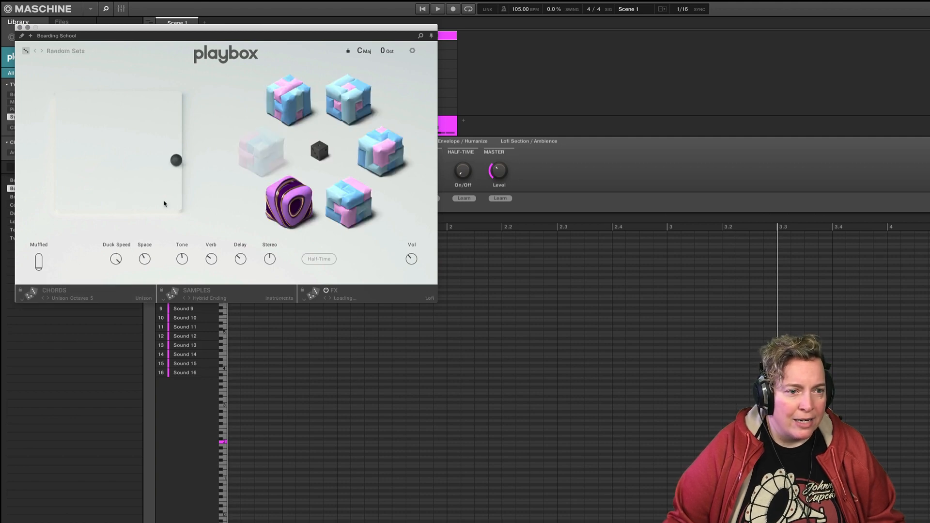
left_click(60, 292)
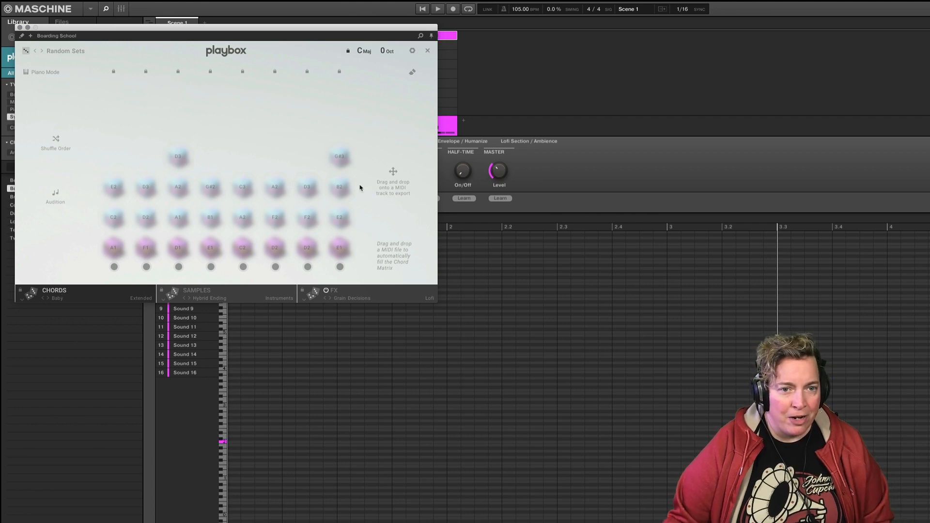
left_click_drag(393, 171, 309, 361)
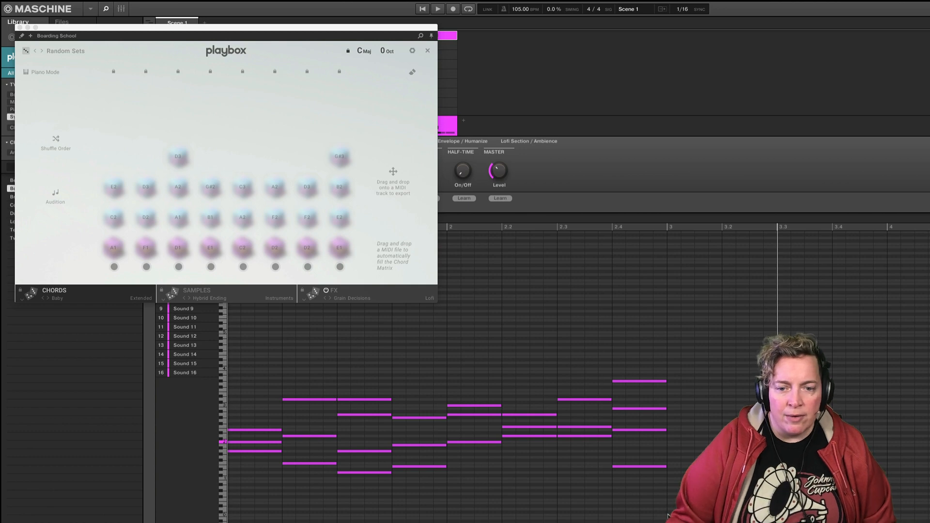
left_click_drag(672, 517, 258, 365)
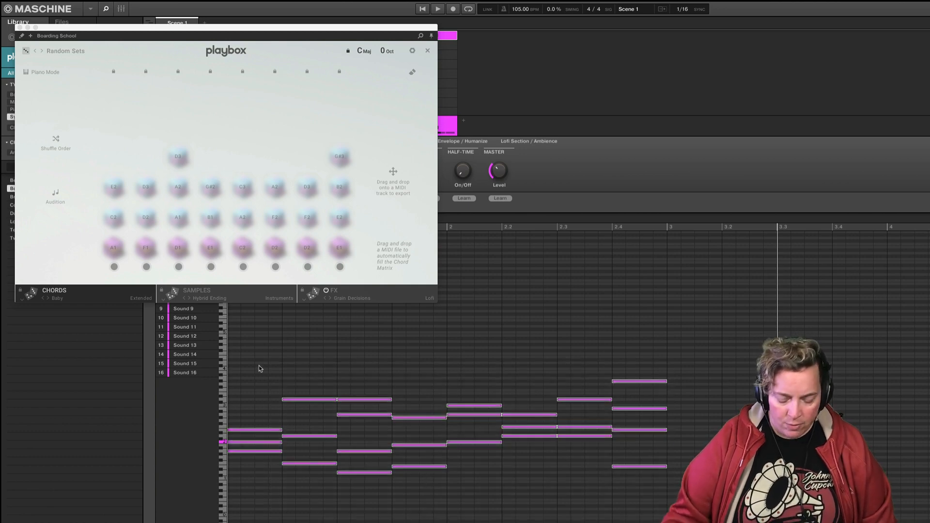
key("Delete")
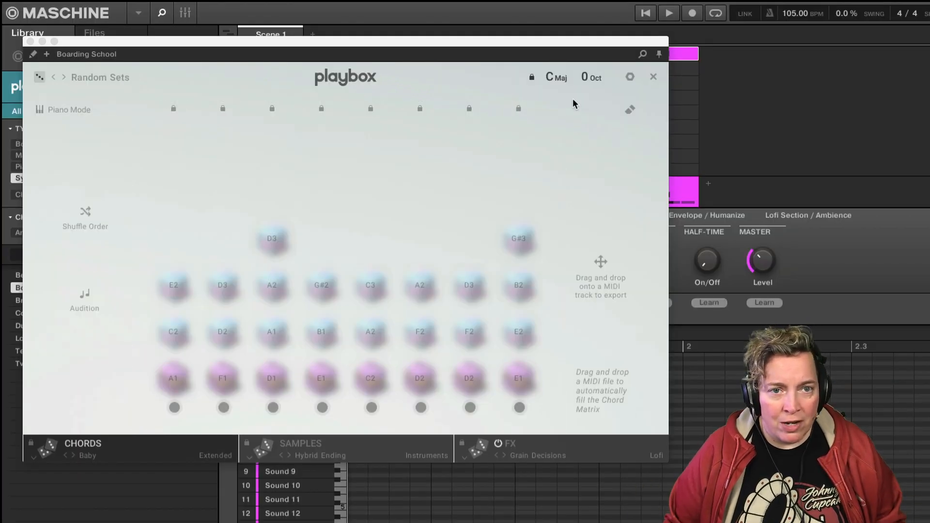
Browse the global presets and load Blessed Strummer, then Bounzer to try them out
left_click(88, 77)
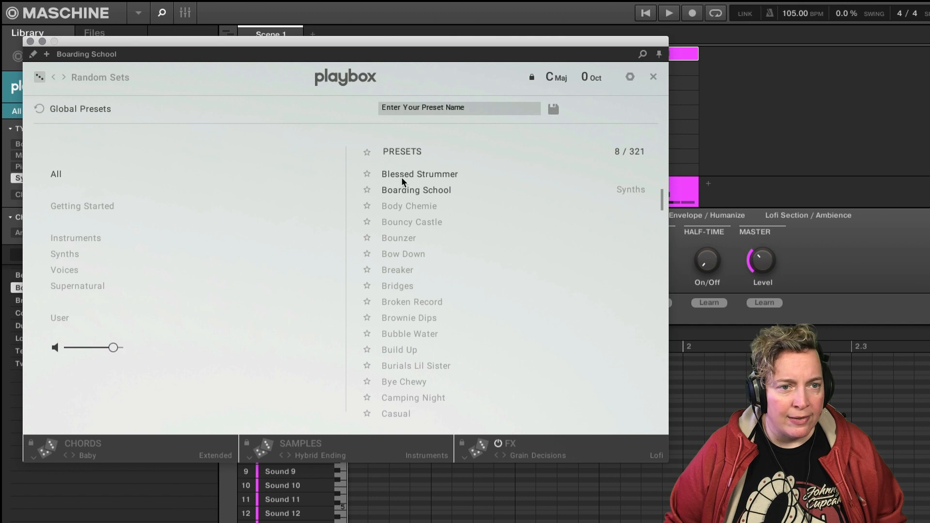
left_click(420, 173)
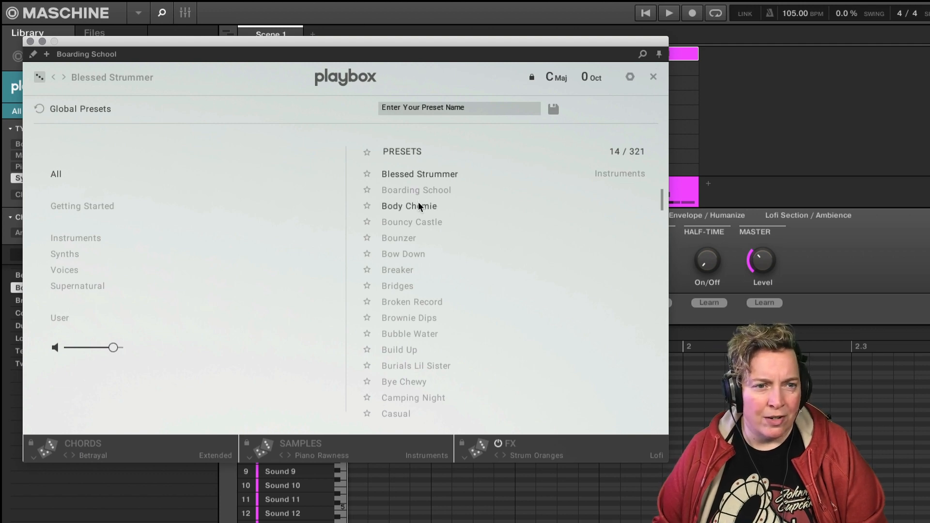
left_click(410, 236)
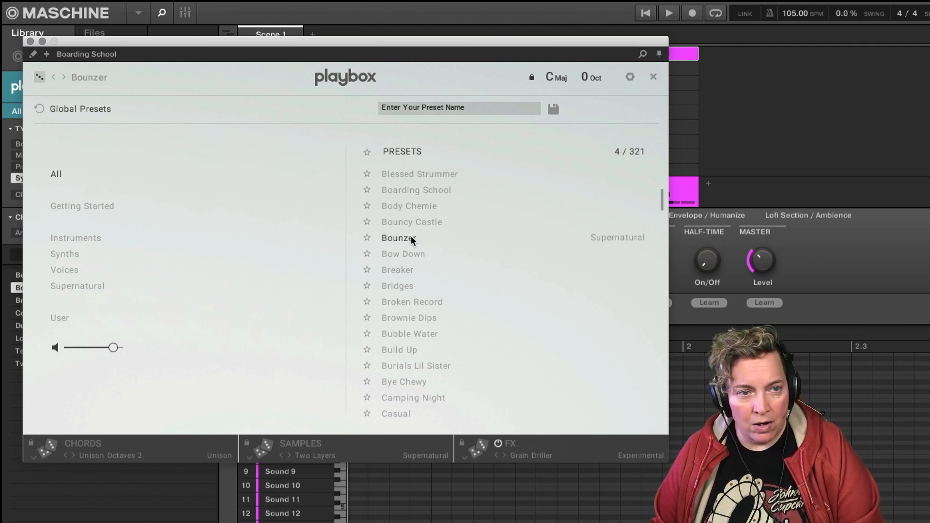
Filter the global presets to Supernatural and try out Dirty Hybrids and Drums Decay
left_click(95, 287)
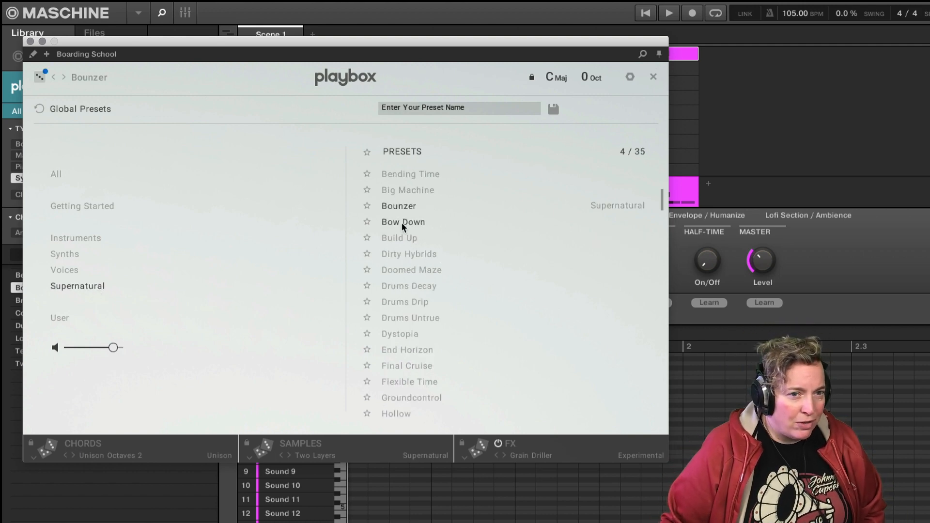
left_click(406, 249)
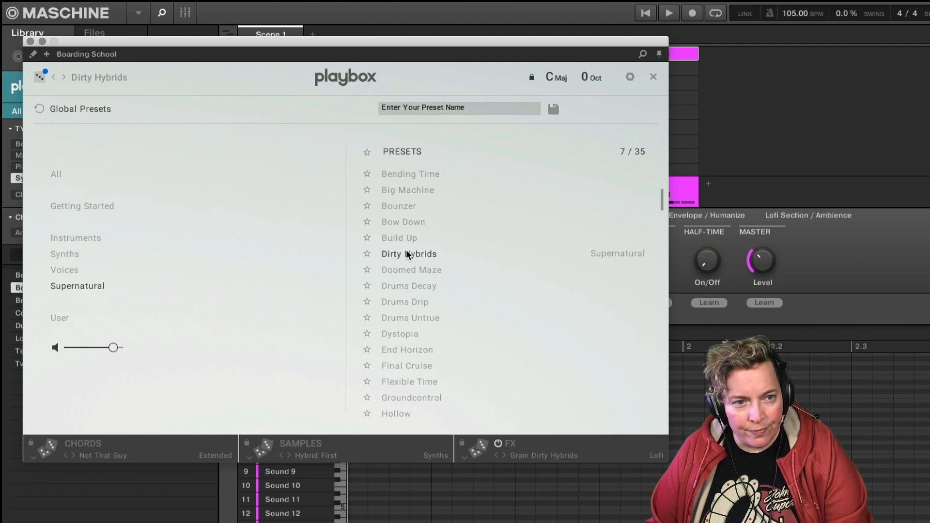
left_click(415, 284)
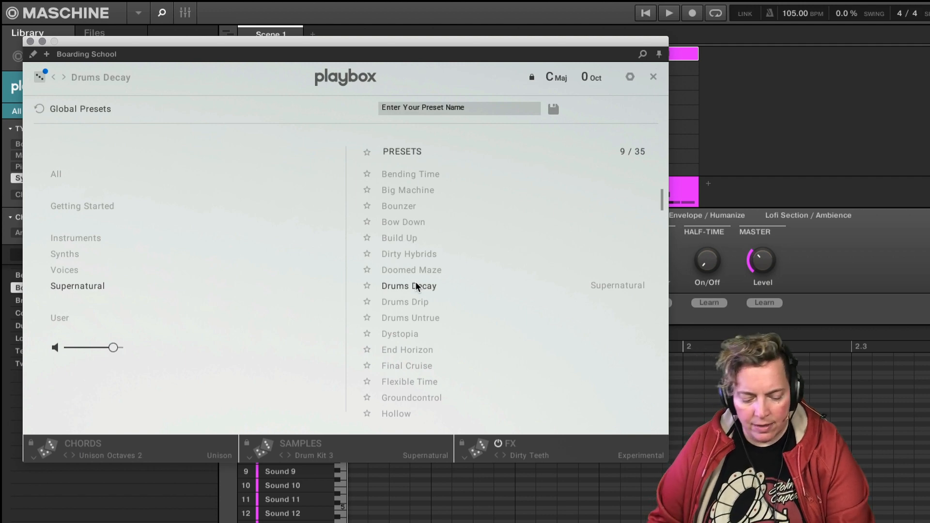
Load the Beach Hangover preset from the Instruments category and return to the main page
left_click(82, 235)
left_click(388, 170)
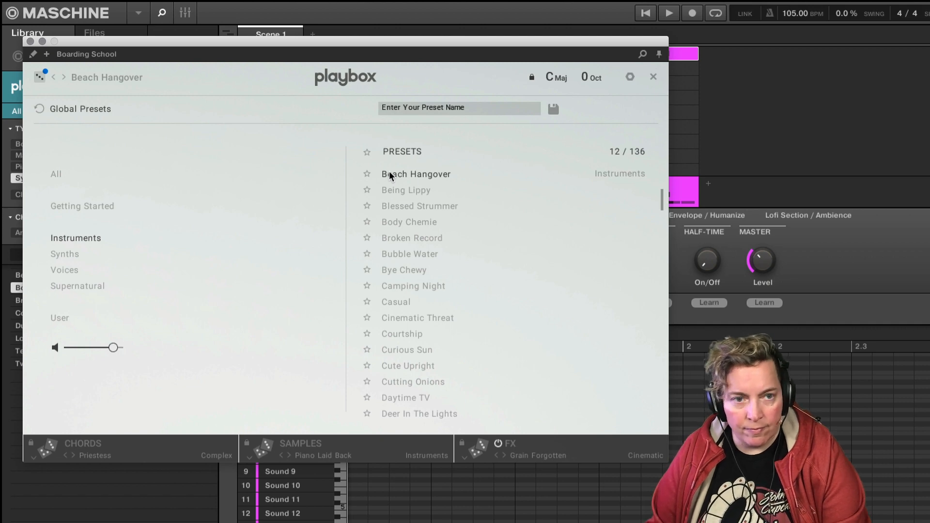
left_click(653, 78)
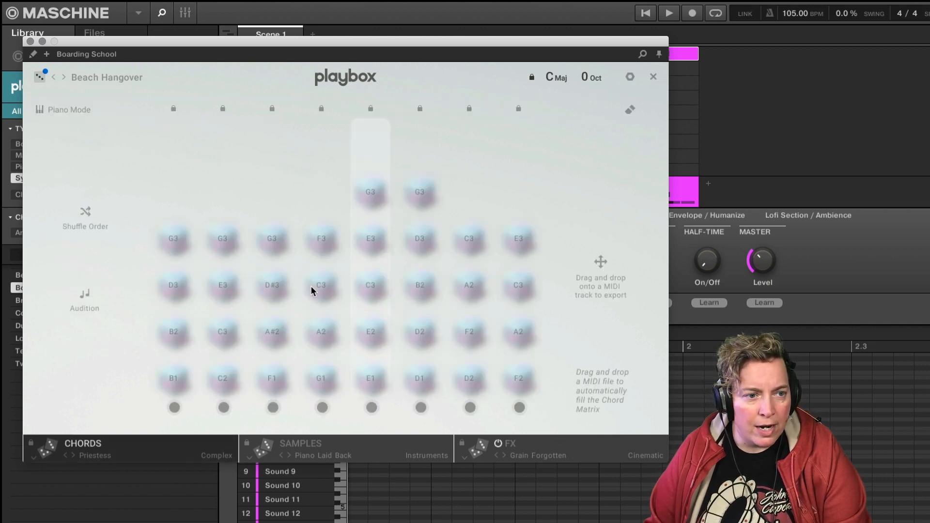
left_click(654, 77)
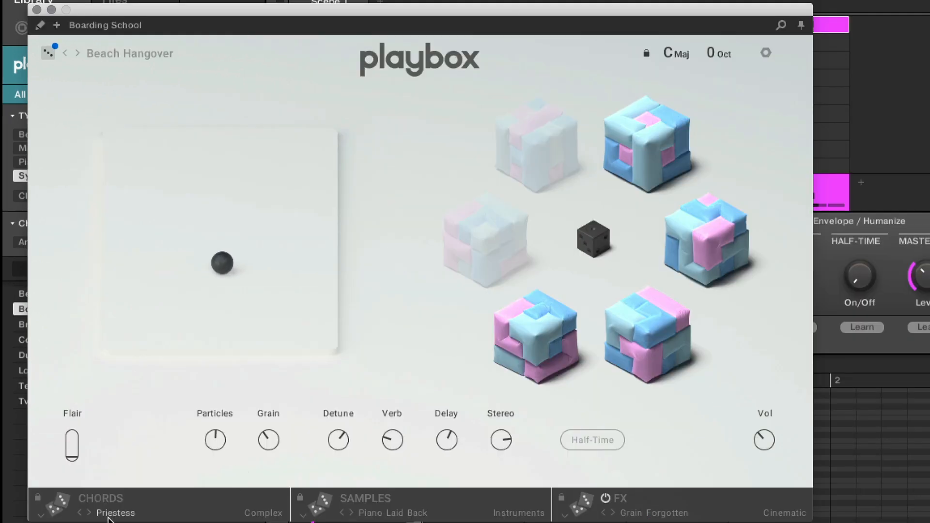
Switch the chord set to Puppies and step the sample set through Piano Noisy, Piano Rawness and Piano Syn to Piano Tigress
left_click(90, 514)
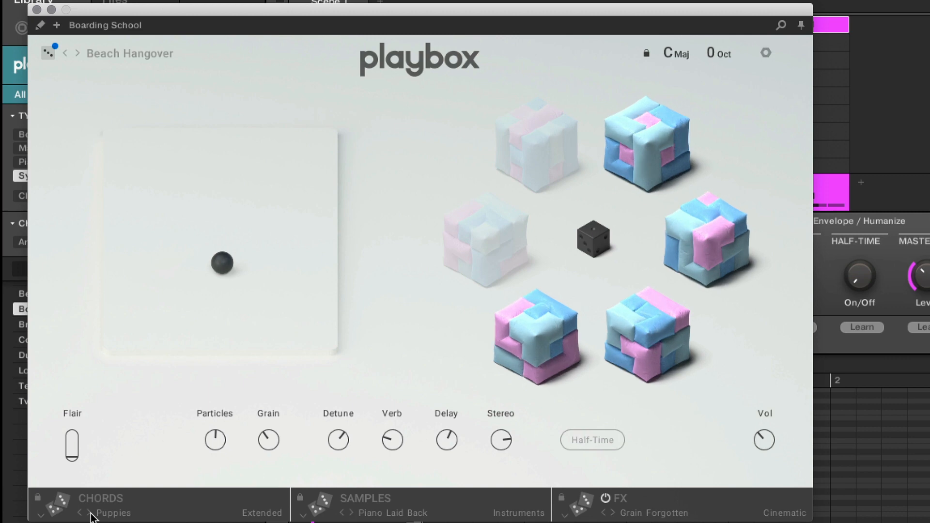
left_click(352, 512)
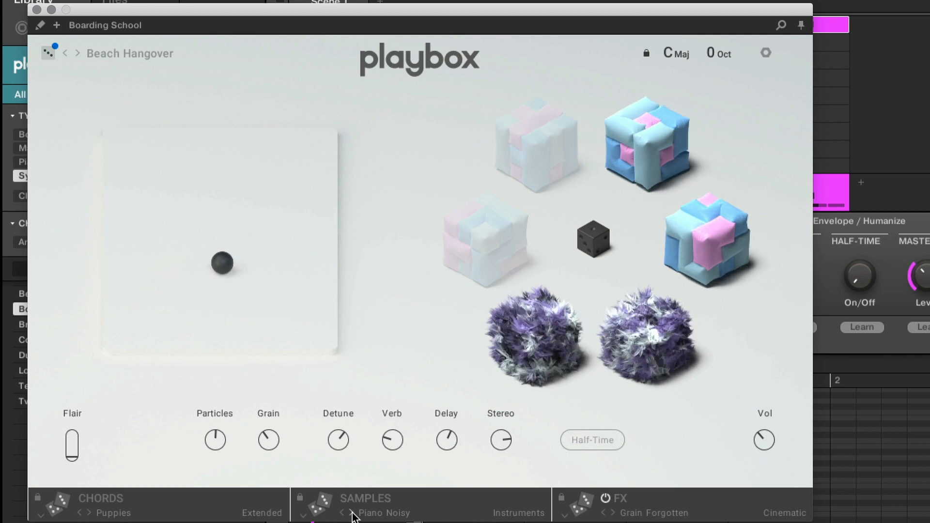
left_click(352, 513)
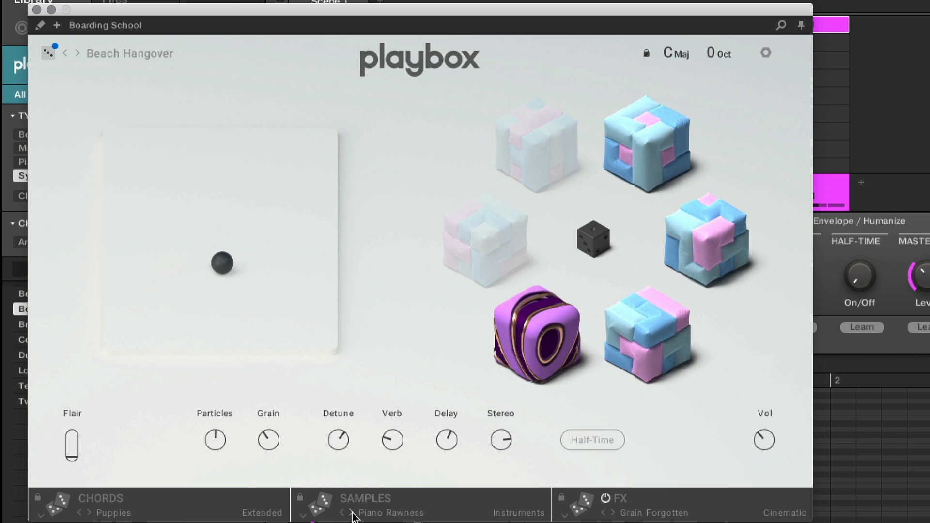
left_click(352, 513)
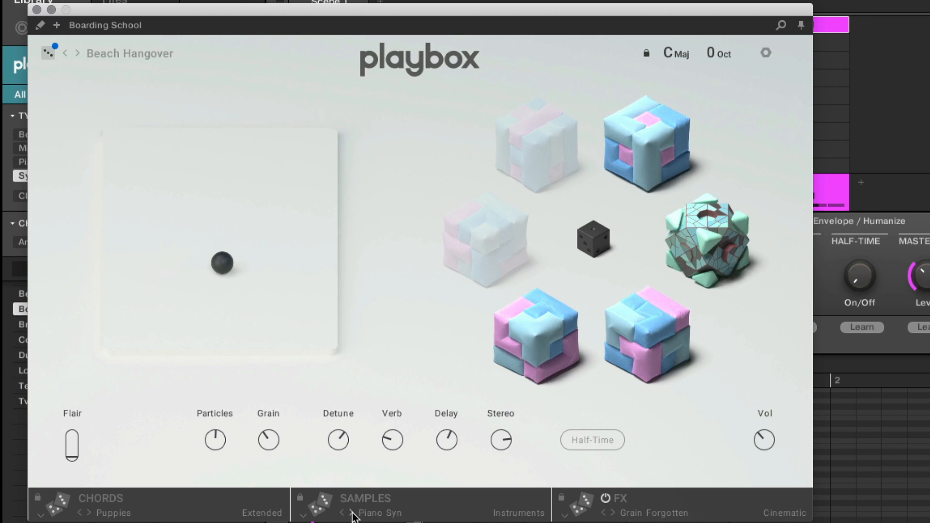
left_click(352, 513)
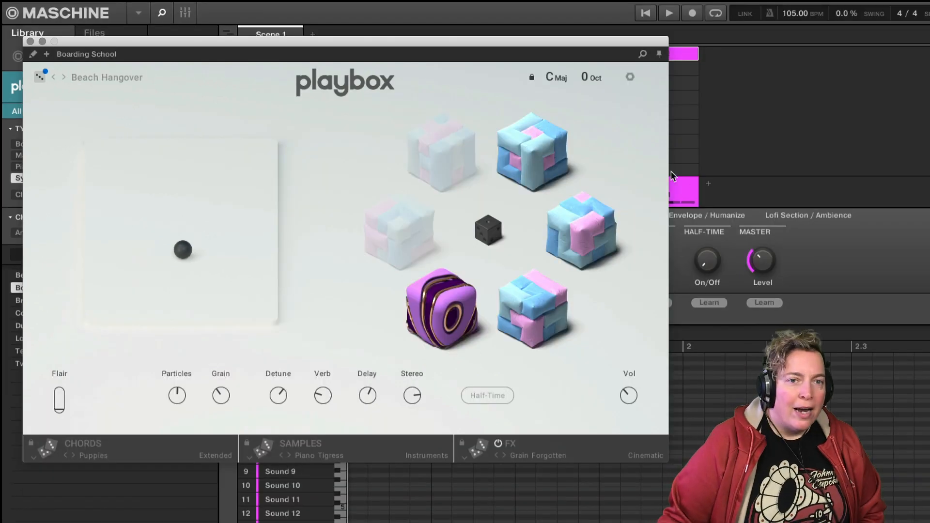
View the play mode and mapping options, and look at the FX set categories and preset list
left_click(631, 76)
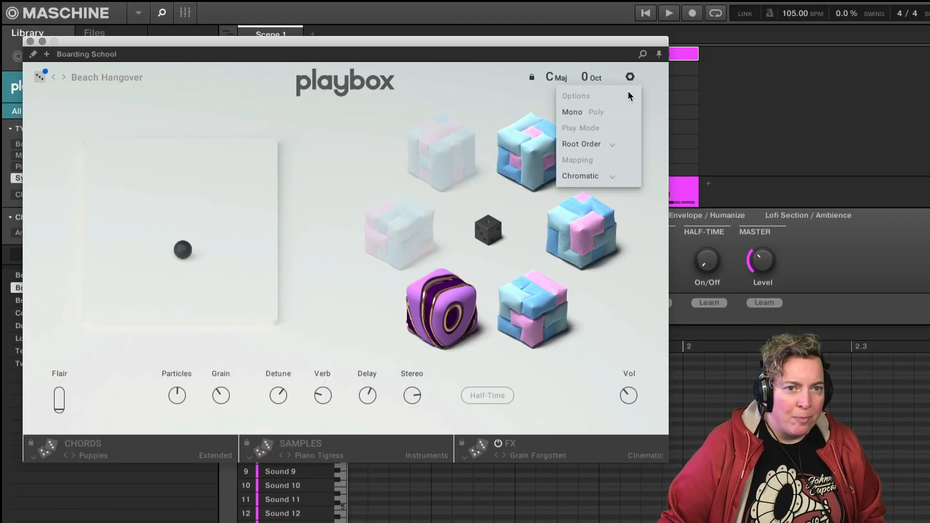
left_click(484, 91)
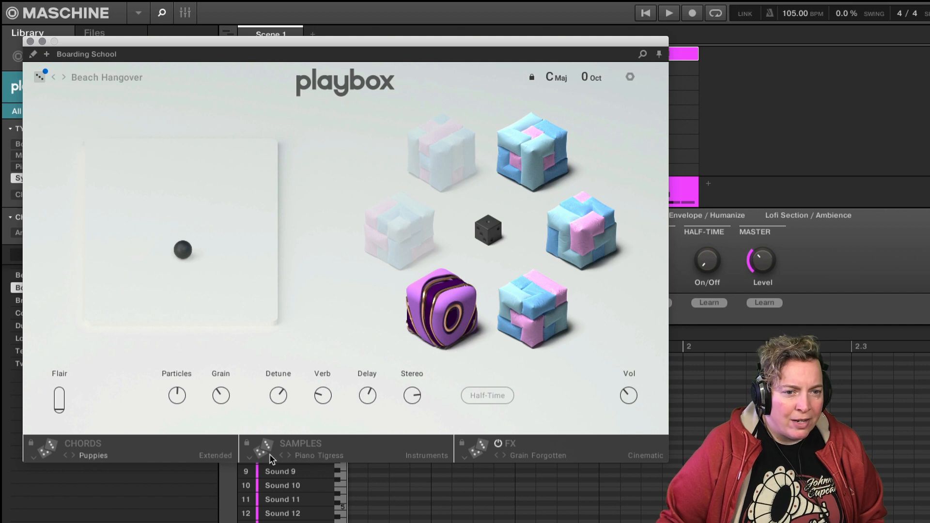
left_click(523, 456)
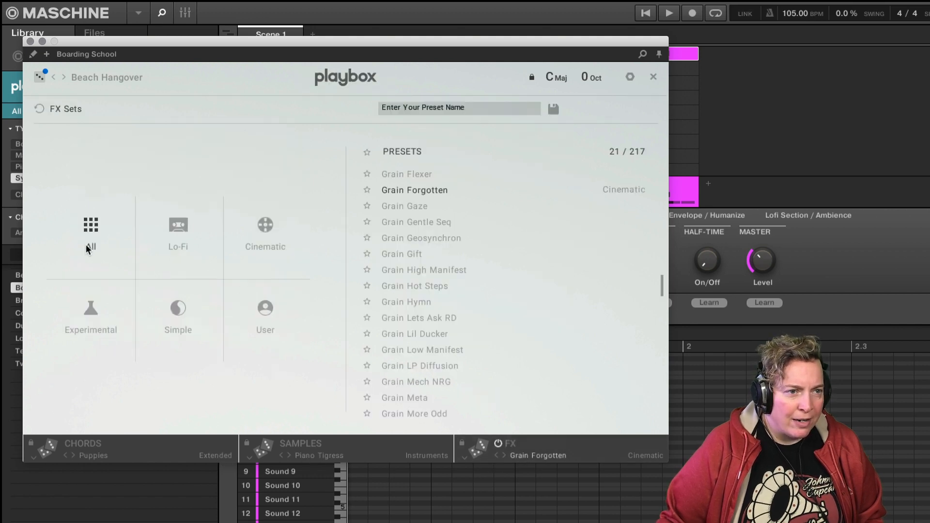
Replace the first effect slot's Grain module with Arp using Arp Eigths Zig Zag UpDn, and switch Arp off before returning to the main page
left_click(507, 444)
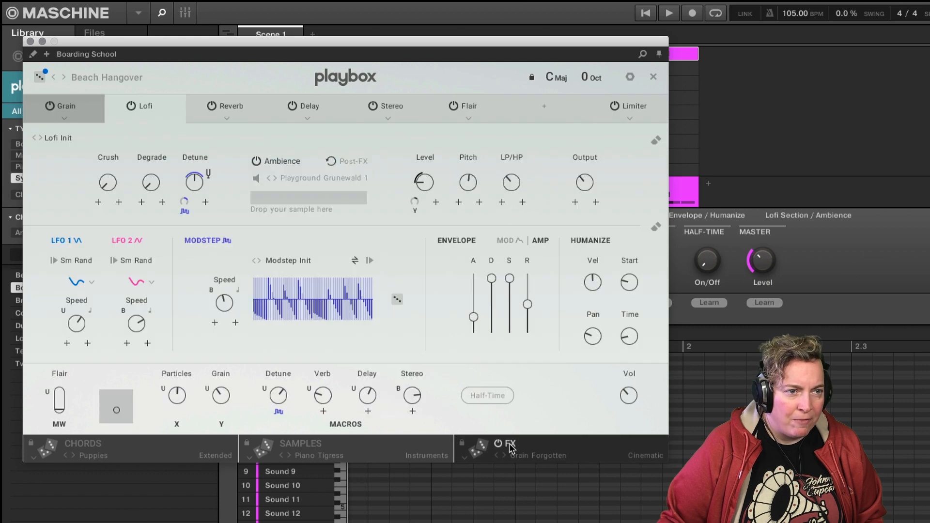
left_click(57, 106)
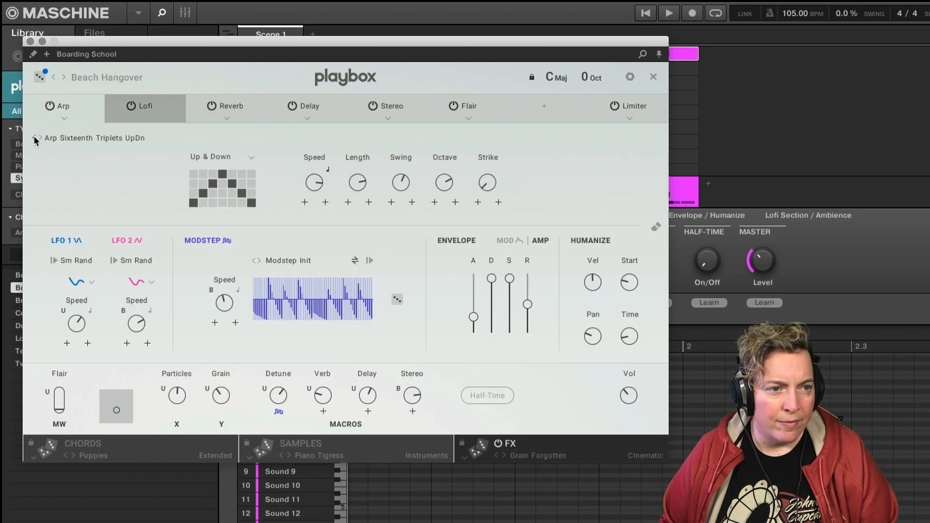
left_click(34, 138)
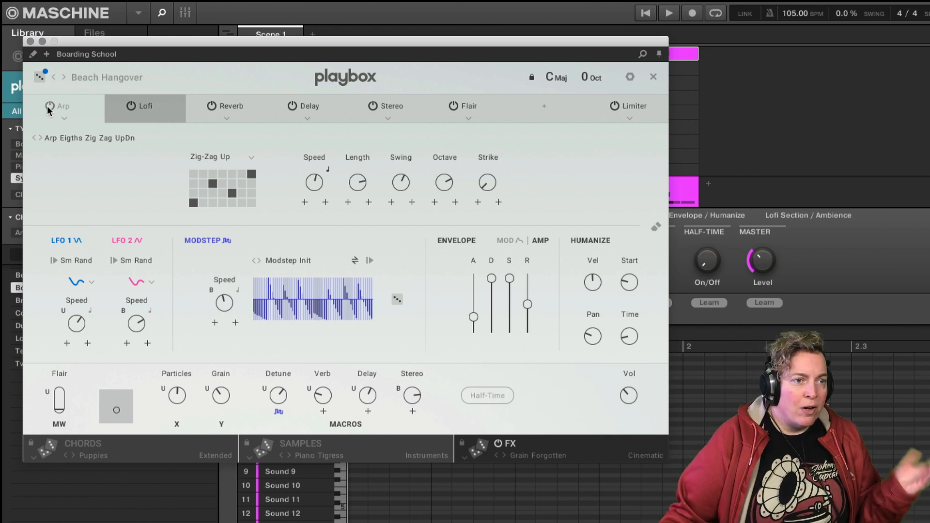
left_click(49, 107)
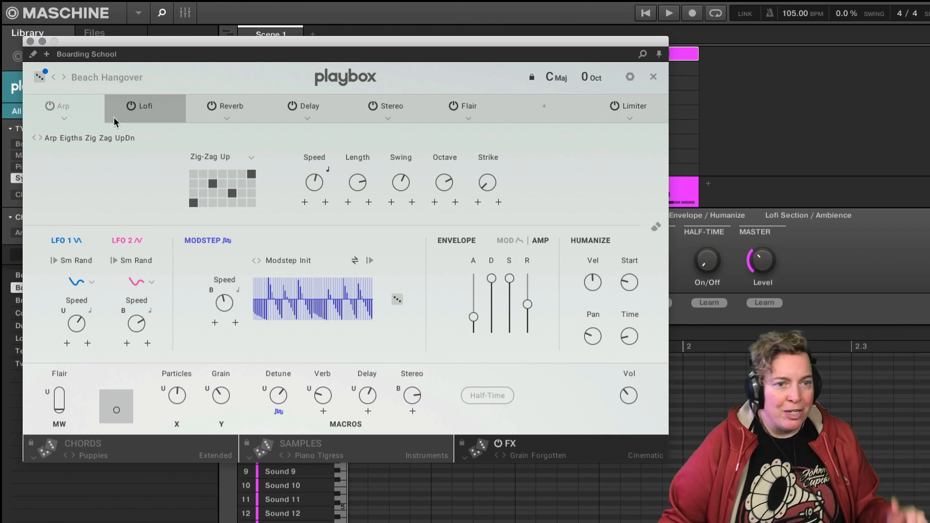
left_click(652, 77)
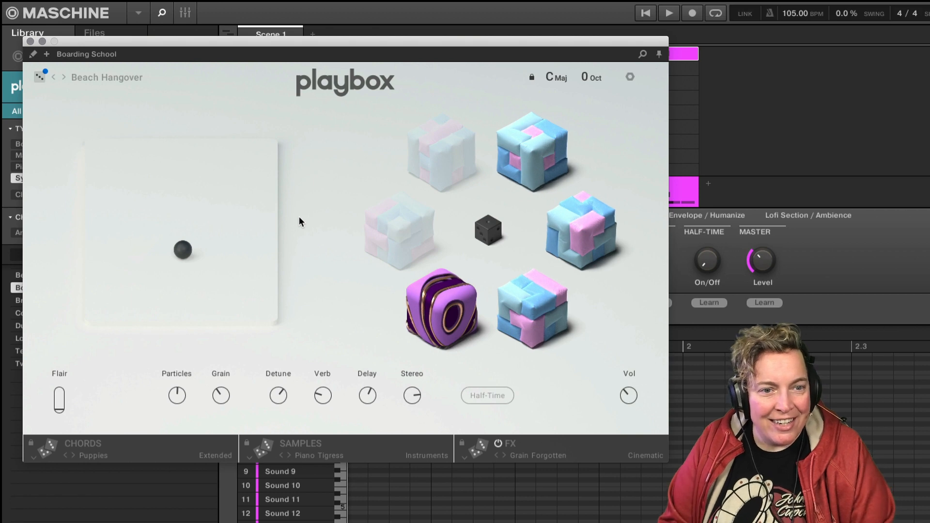
Advance the sample set through Piano Treated 1 to Piano Treated 2, and load Pony Vintage 1 and Plucks Water from the sample set list
left_click(289, 455)
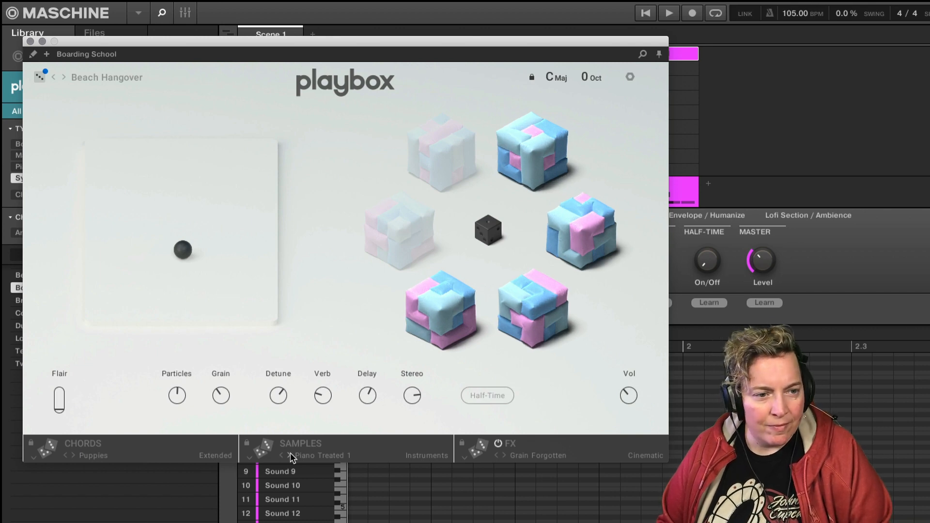
left_click(289, 456)
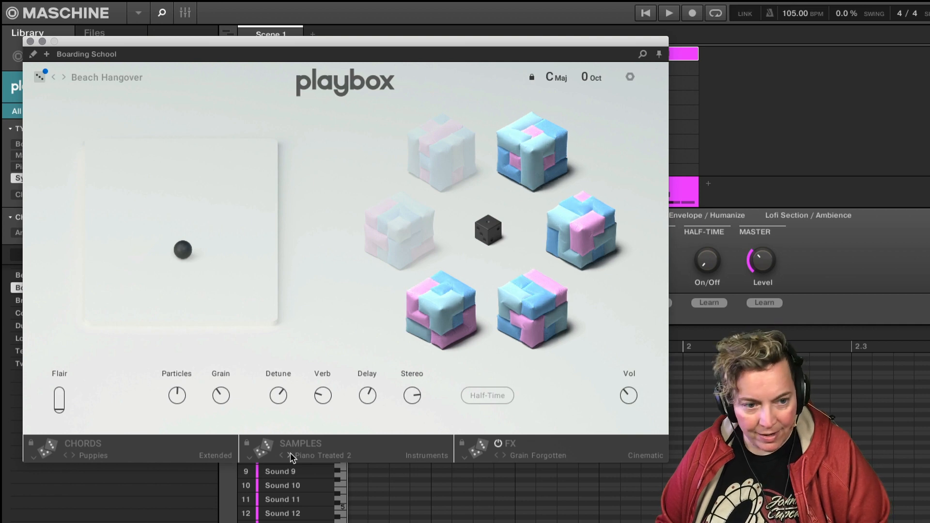
left_click(297, 455)
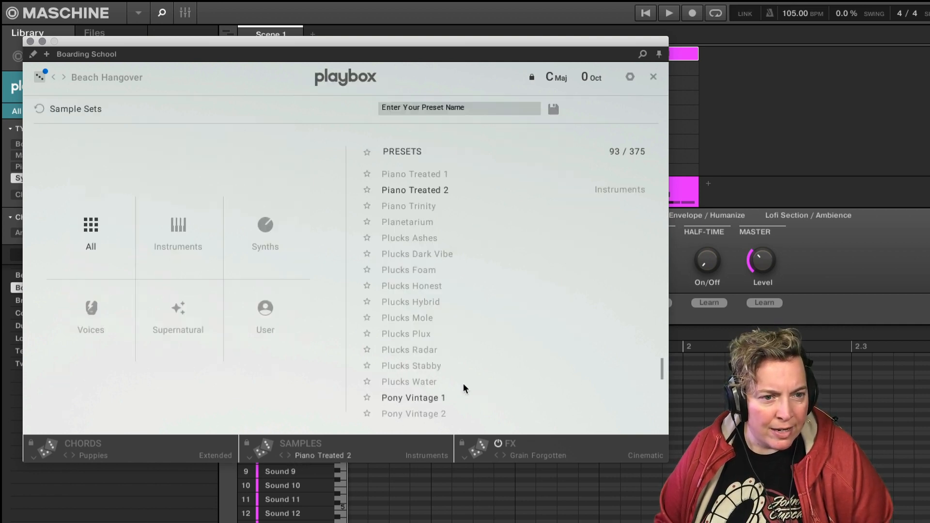
left_click(431, 402)
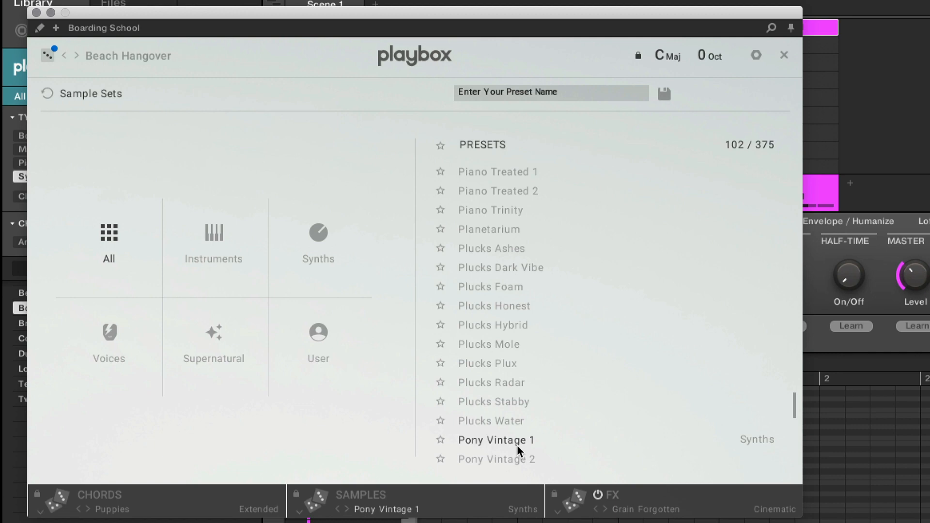
left_click(518, 416)
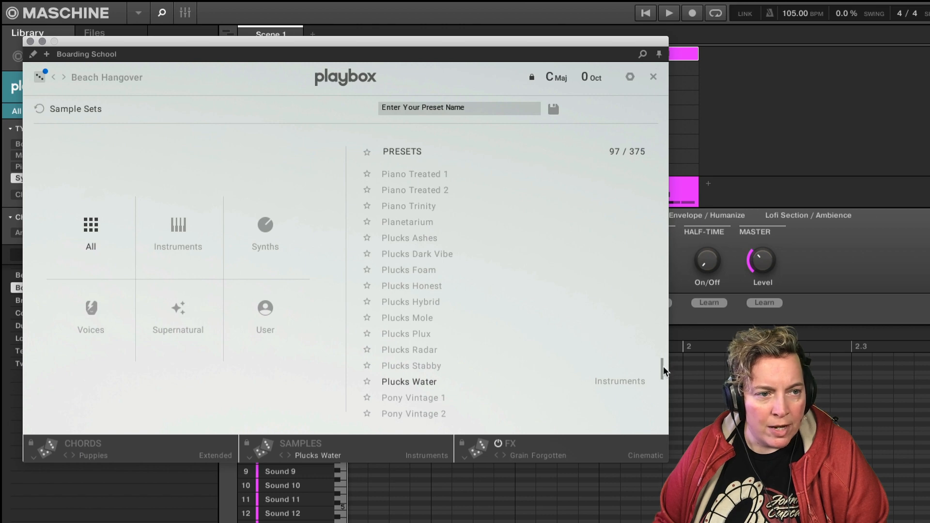
Load the sample sets Wishes, Vitamin C, Vague Eh and Pad Vintage 1 one after another from the full sample set list
left_click_drag(667, 363, 653, 434)
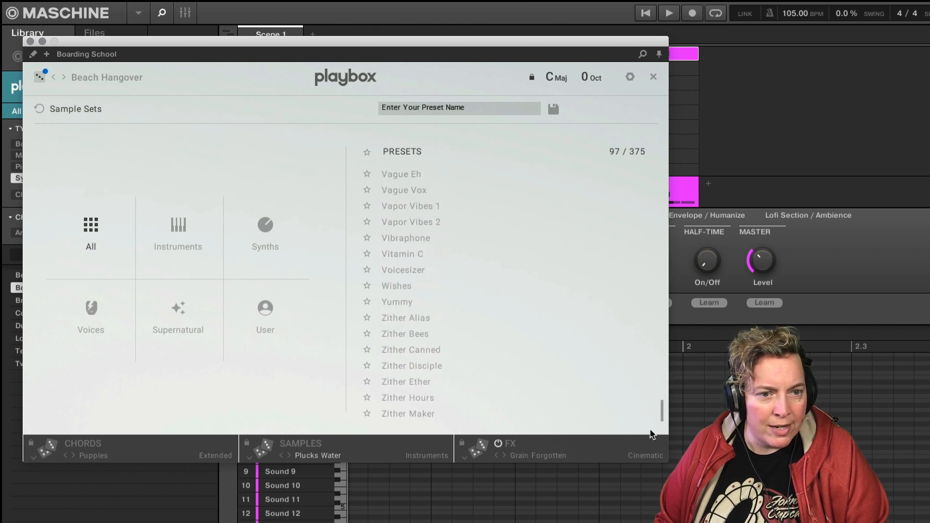
left_click(415, 285)
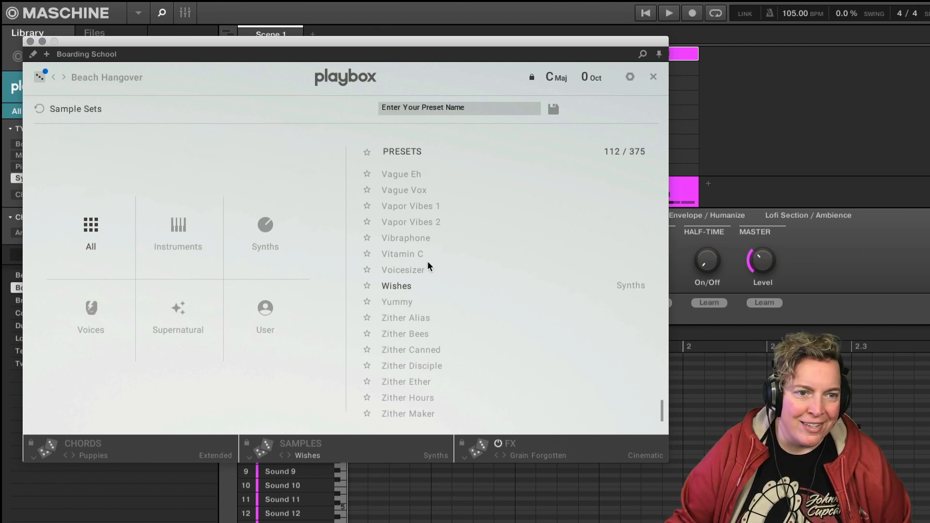
left_click(416, 253)
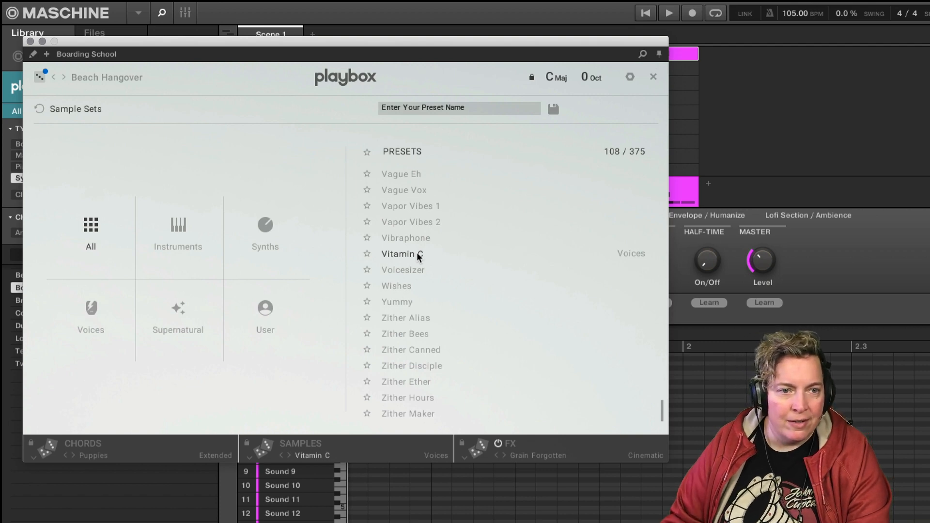
left_click(418, 173)
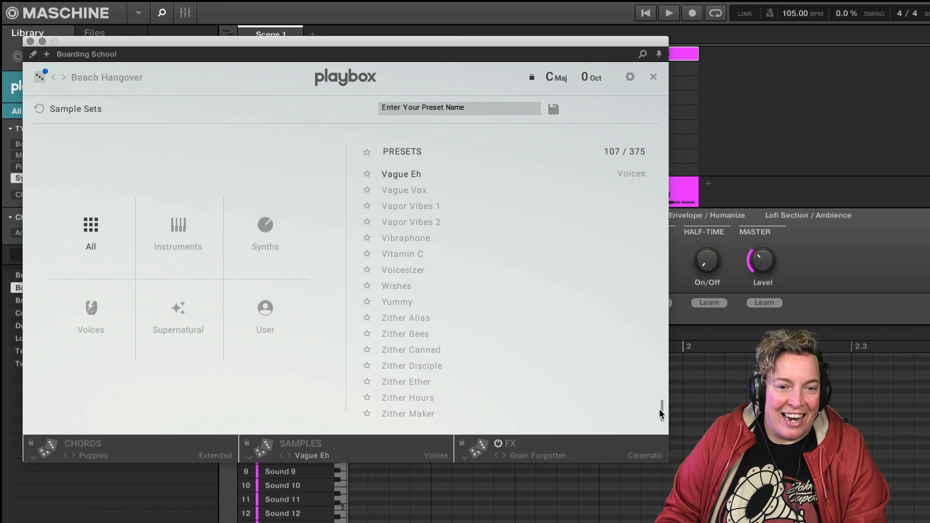
left_click_drag(662, 411, 647, 345)
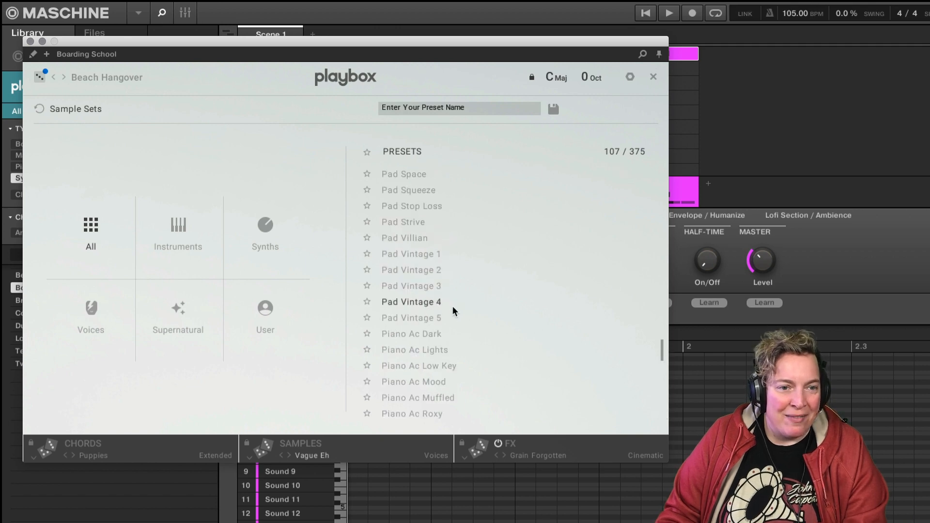
left_click(427, 256)
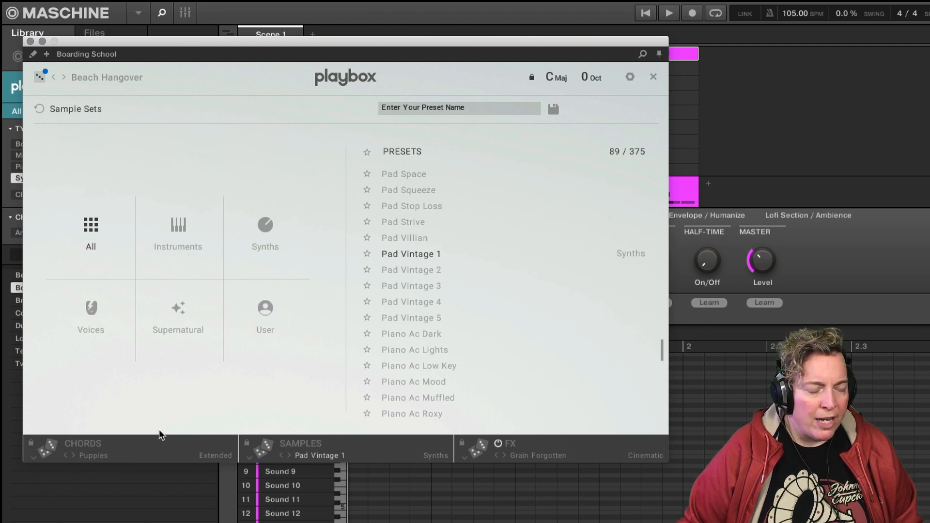
Audition Synth Shots_ 3_Am7 9 - ADSR_hellofi.wav in Finder, import it onto the first column's top two sample cubes, and return to the main page
left_click(64, 445)
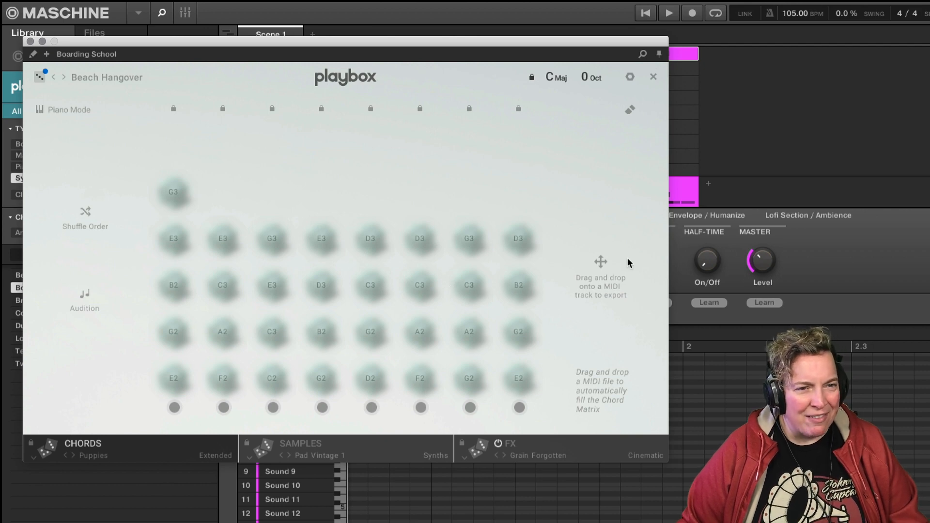
left_click(291, 444)
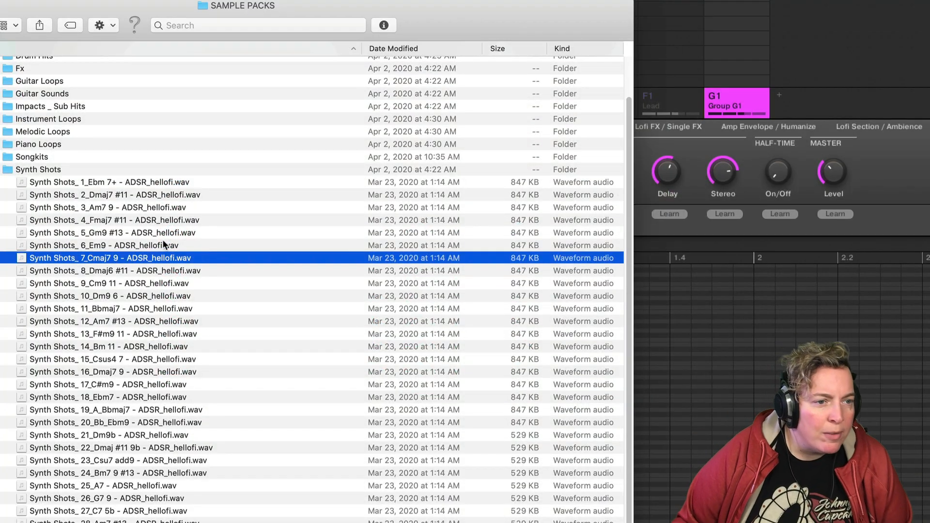
left_click(156, 208)
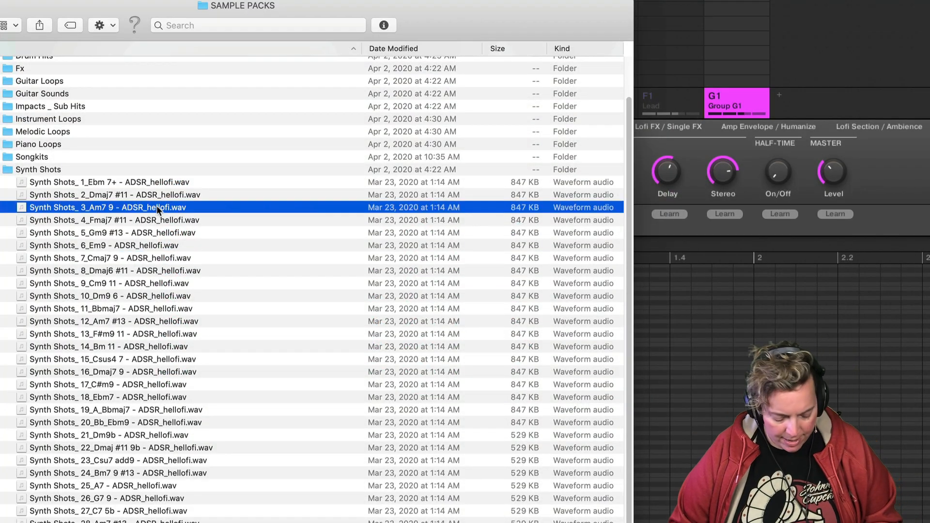
key("space")
key("space")
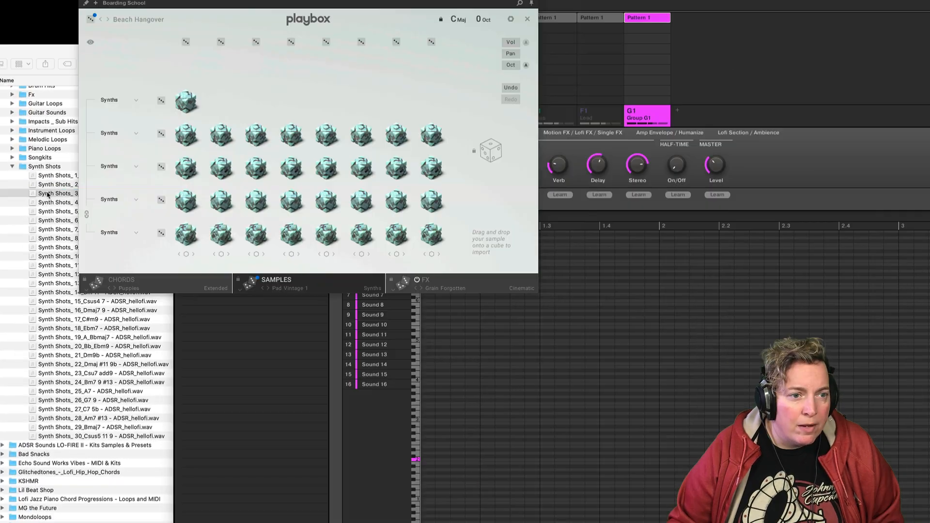
left_click_drag(47, 194, 186, 134)
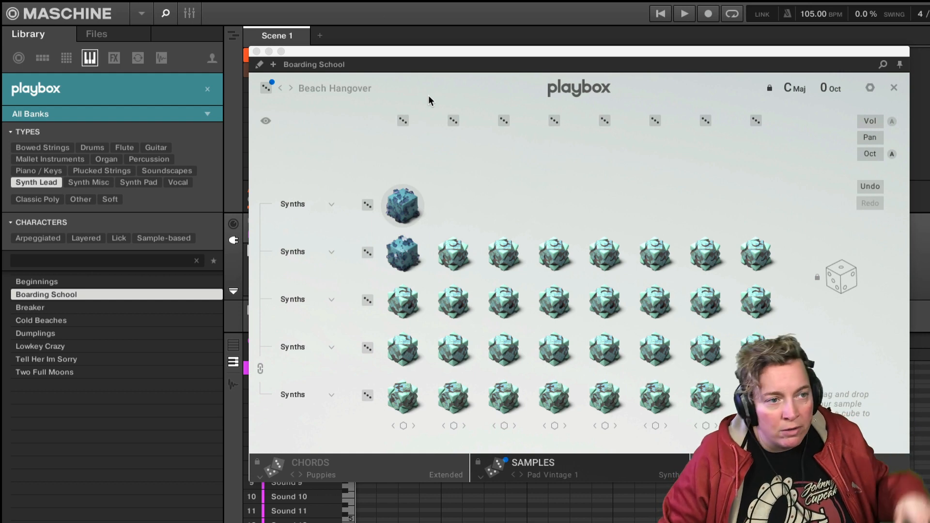
left_click_drag(436, 51, 336, 38)
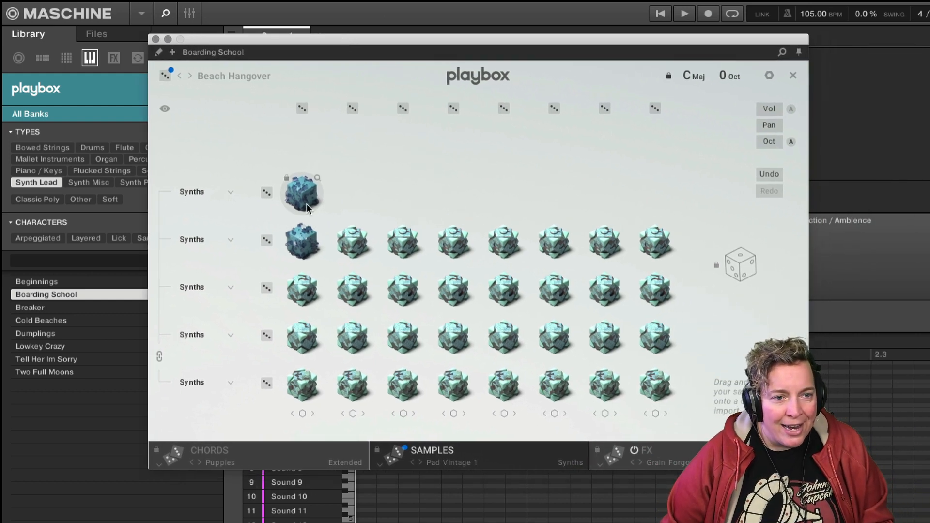
left_click(483, 453)
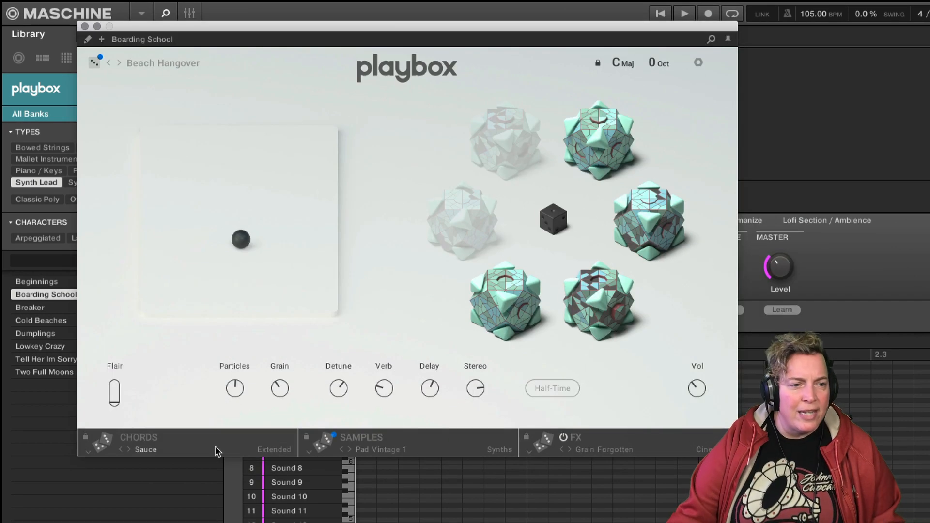
On the Chords page, advance the chord set through See Me, Shallow, Show Host, Sitrus Mood, Snacks, Snap and So Moss to Something
left_click(147, 437)
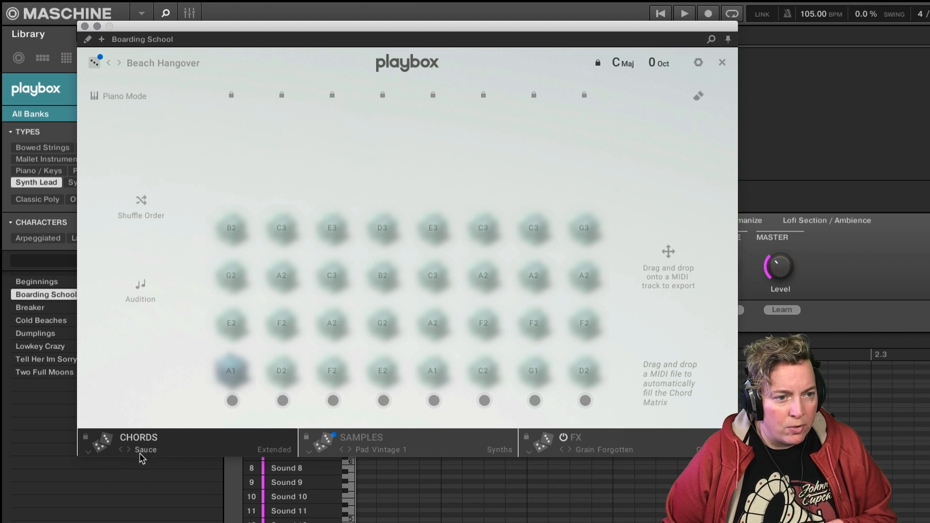
left_click(128, 452)
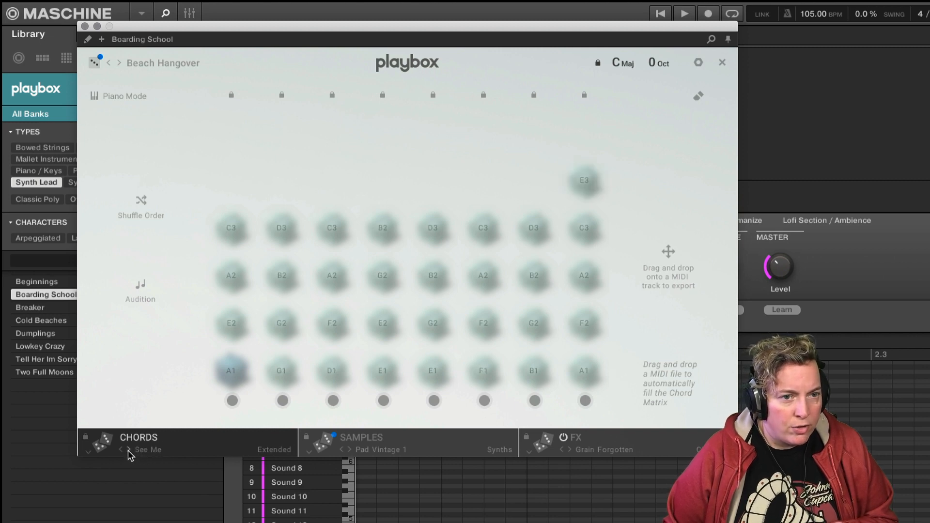
left_click(128, 450)
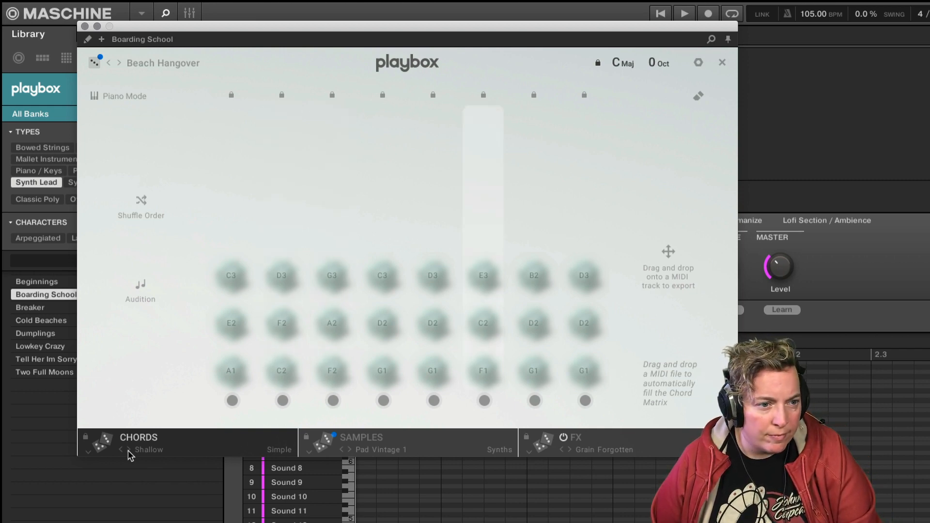
left_click(127, 449)
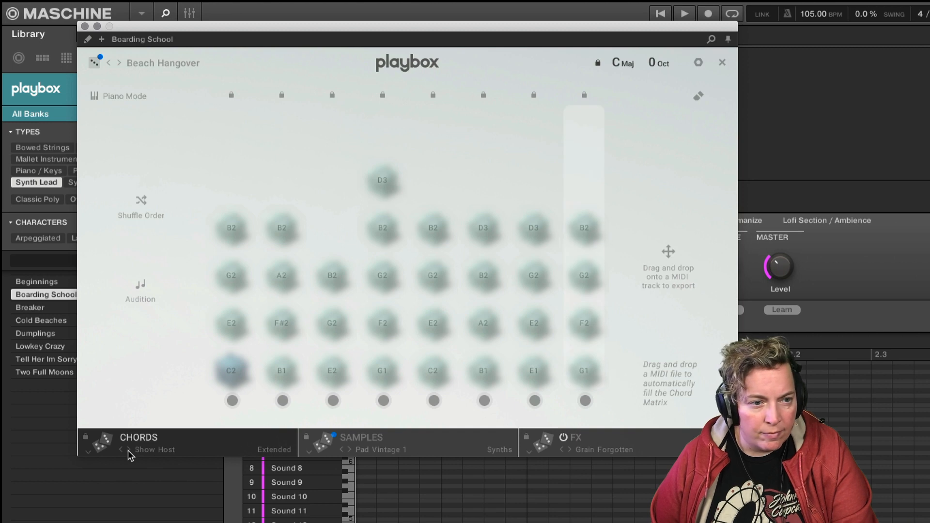
left_click(128, 449)
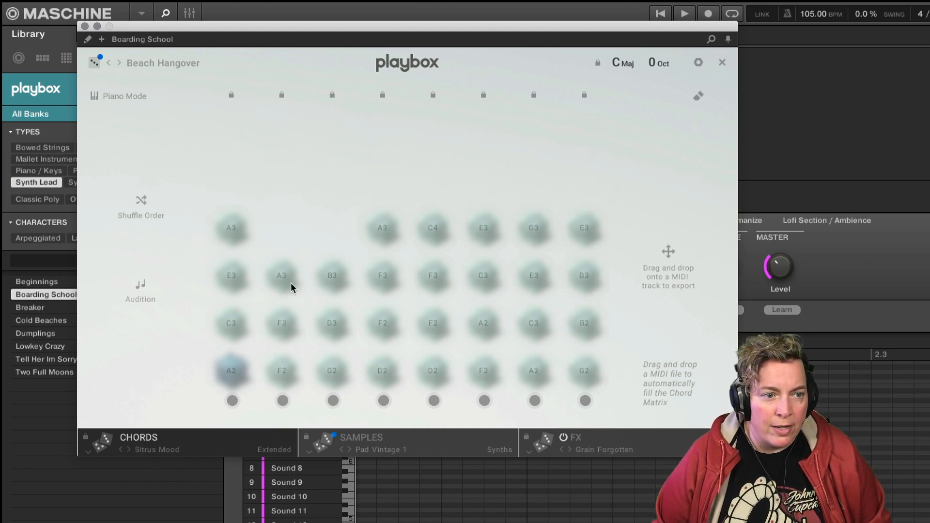
left_click(127, 450)
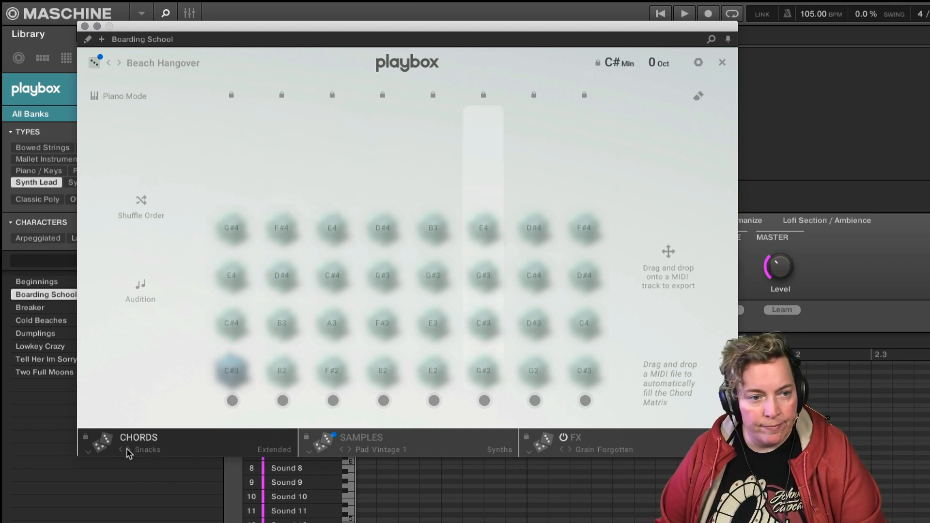
left_click(128, 450)
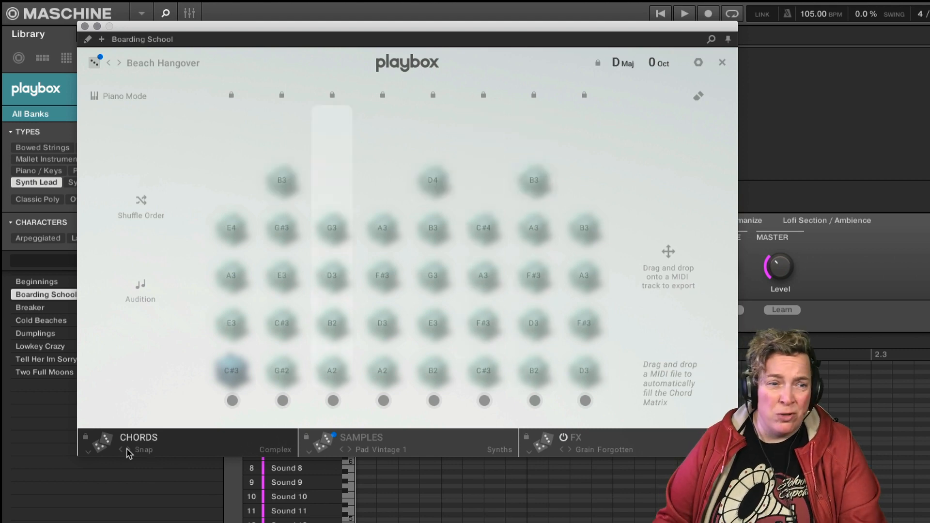
left_click(126, 449)
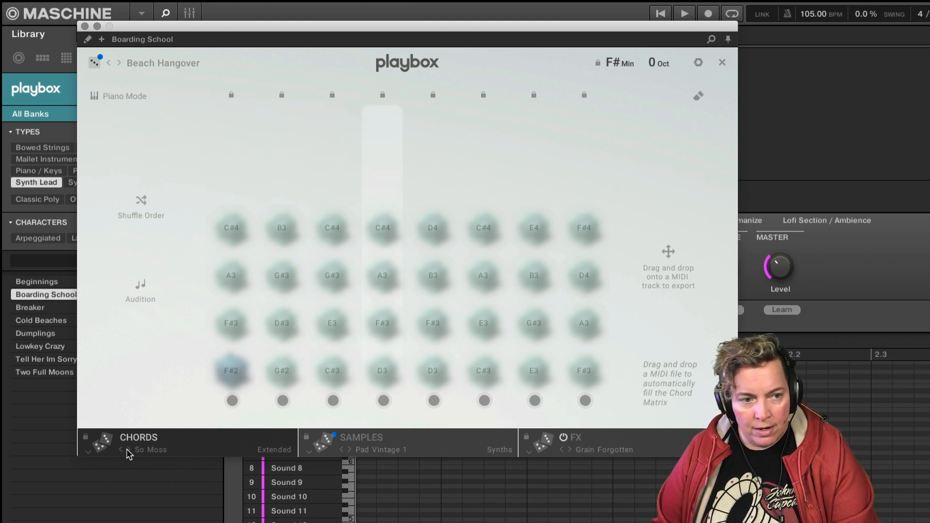
left_click(126, 449)
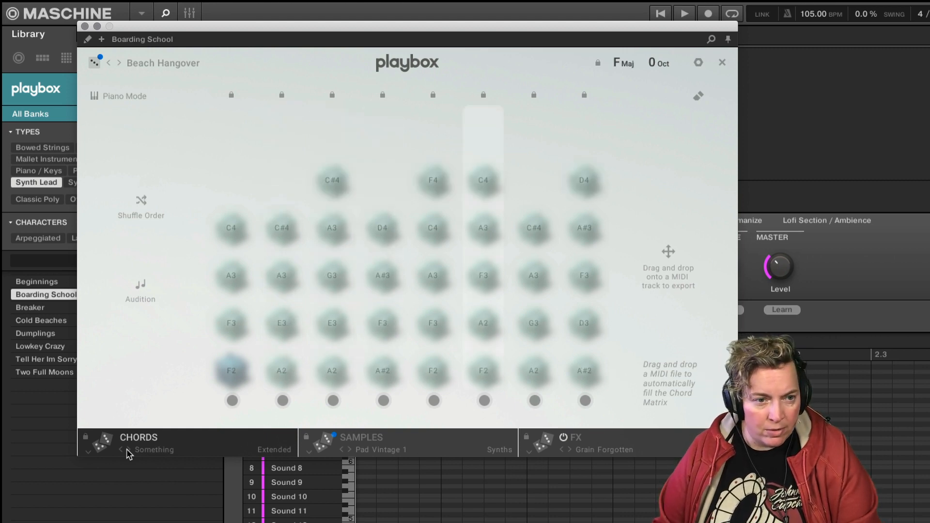
Advance the sample set through 808s And Stings, All Epic and An Orc Burn to Baby Llama 1, and return to the main page
left_click(348, 450)
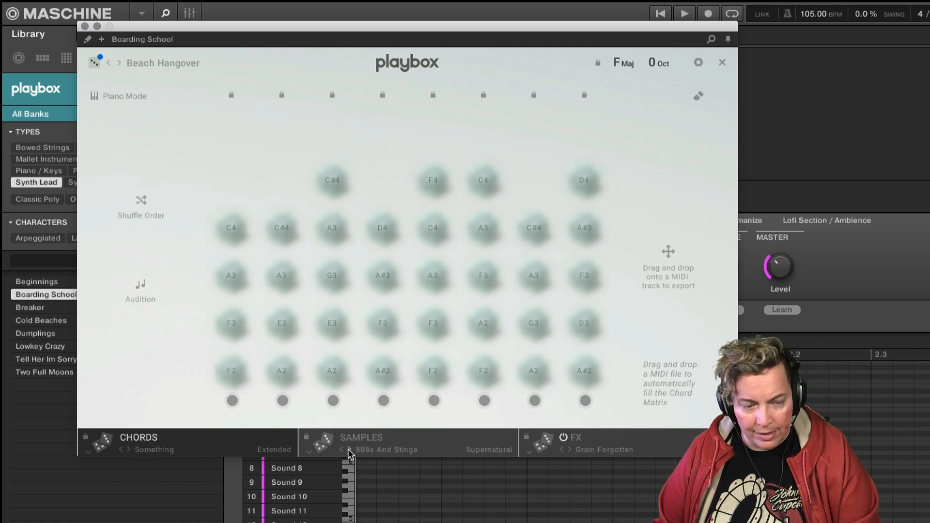
left_click(348, 450)
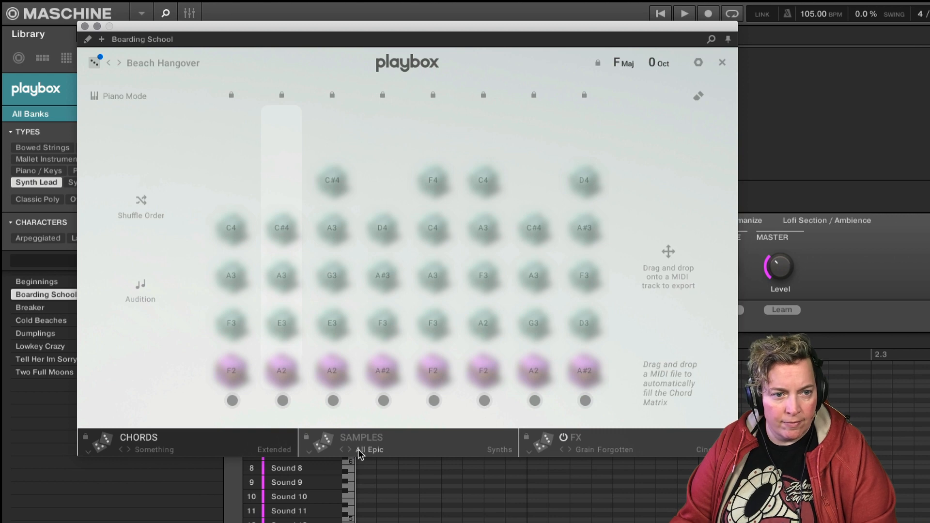
left_click(349, 450)
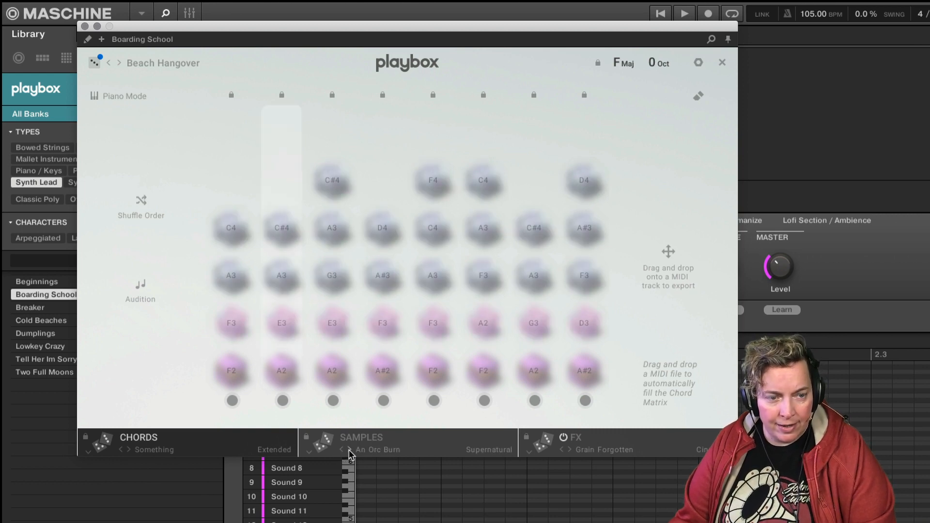
left_click(348, 450)
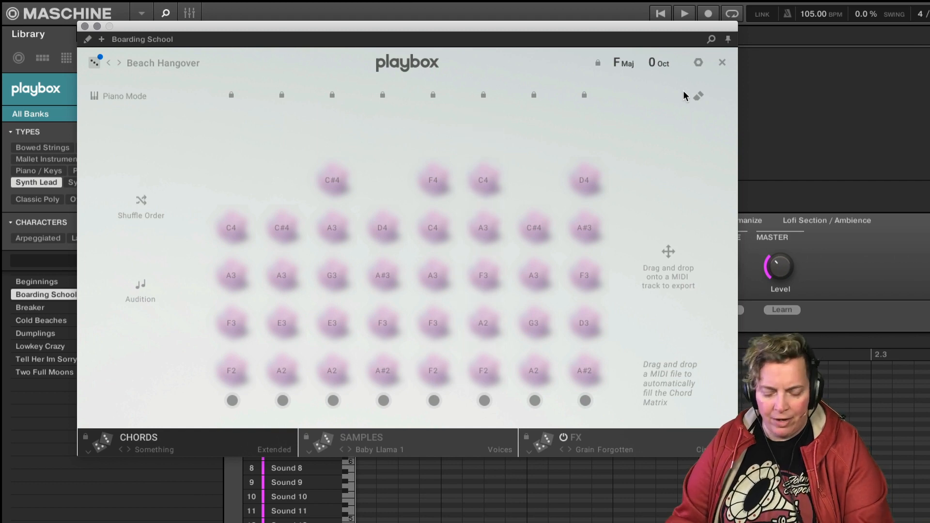
left_click(722, 63)
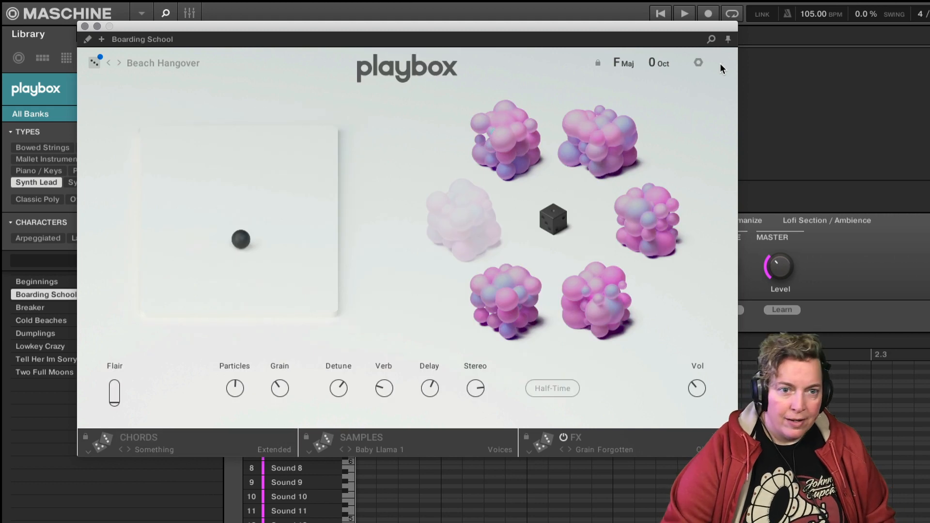
Randomize the chord, sample and FX sets together, and sweep the XY pad's ball through the lower half to the upper-left corner
left_click(554, 219)
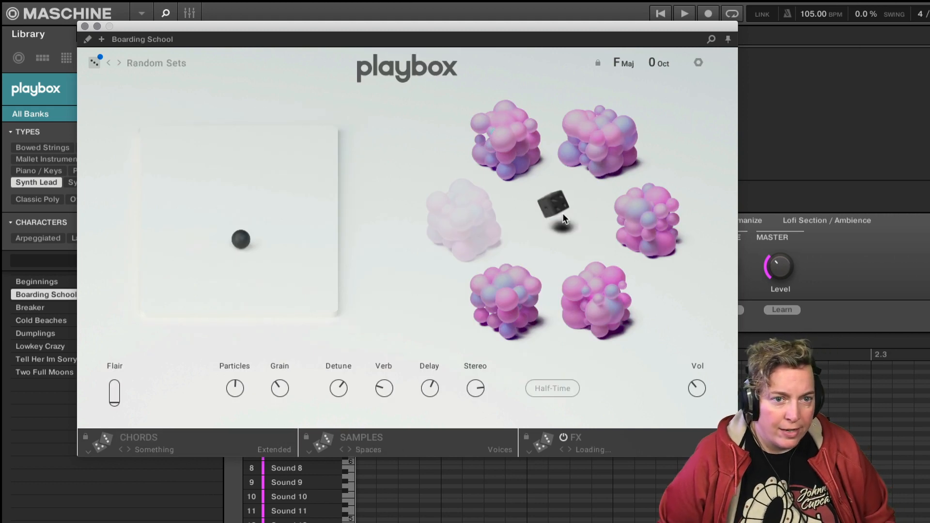
left_click(553, 219)
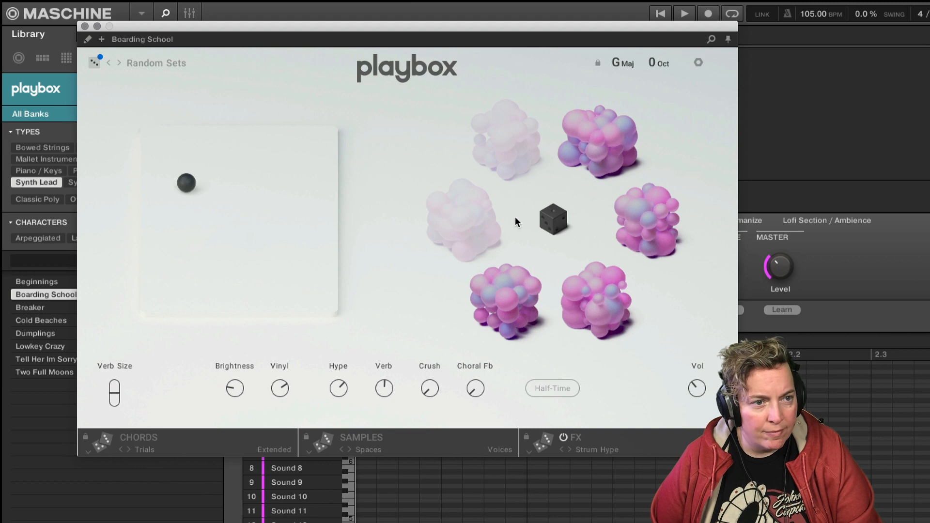
left_click_drag(184, 182, 249, 277)
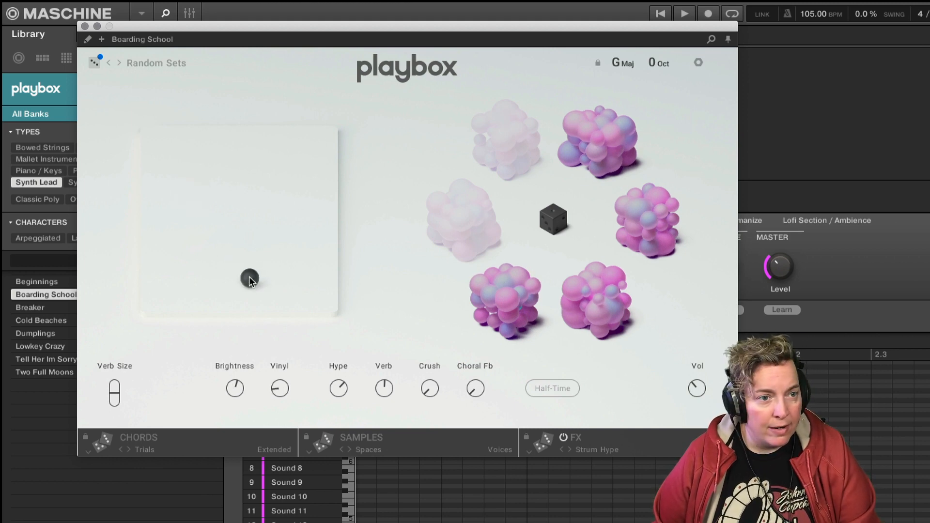
left_click_drag(237, 239, 153, 139)
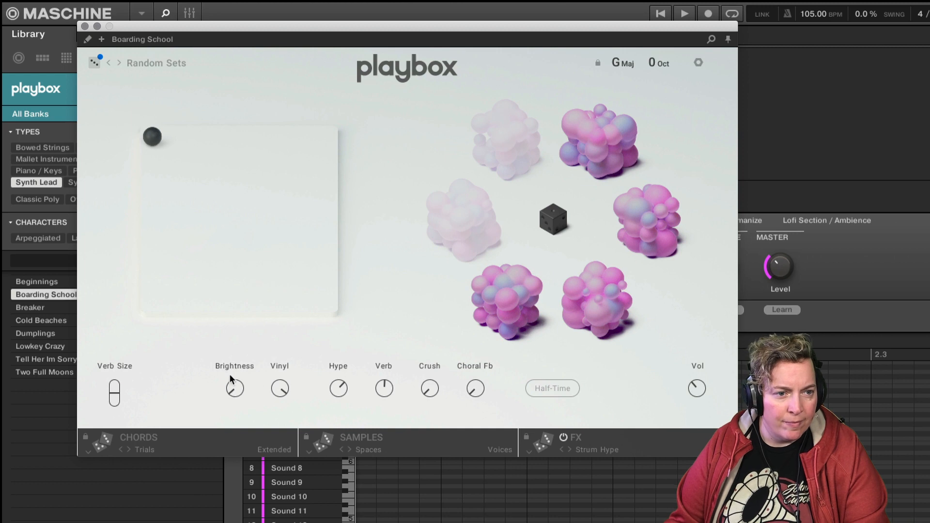
Raise the Brightness and Verb macros, set Hype to 23.7 %, and try the Half-Time effect
left_click_drag(229, 374, 231, 366)
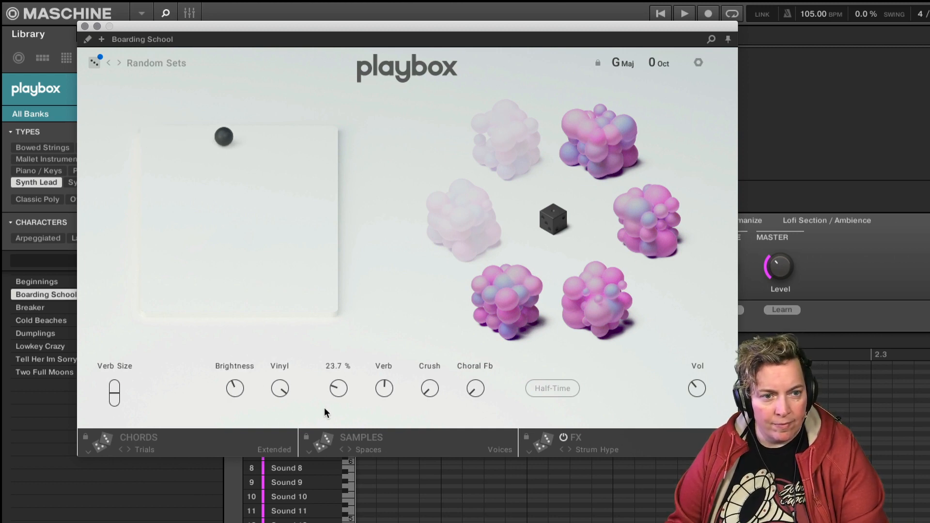
left_click_drag(386, 395, 390, 369)
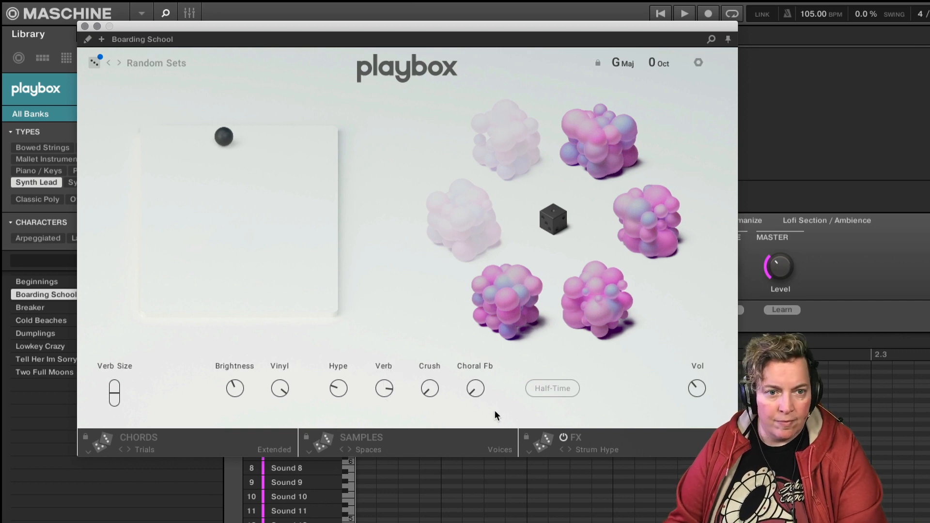
left_click(551, 389)
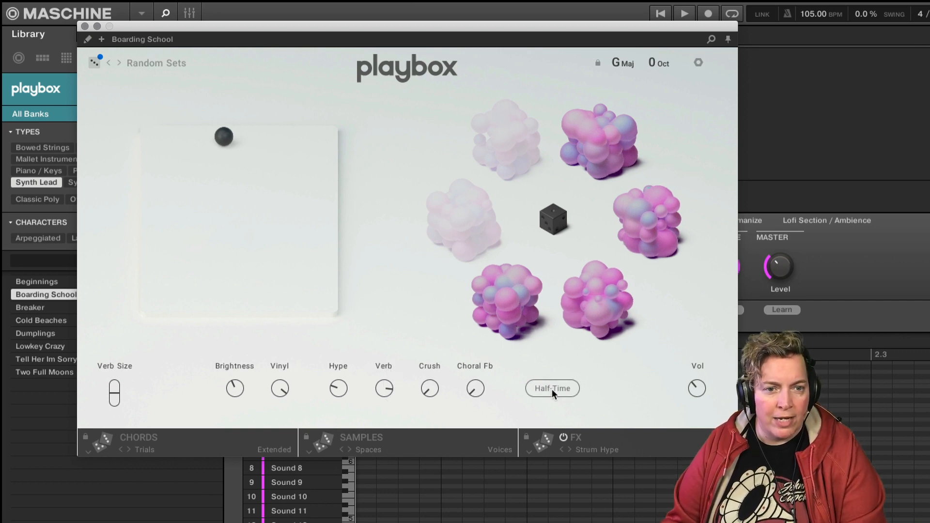